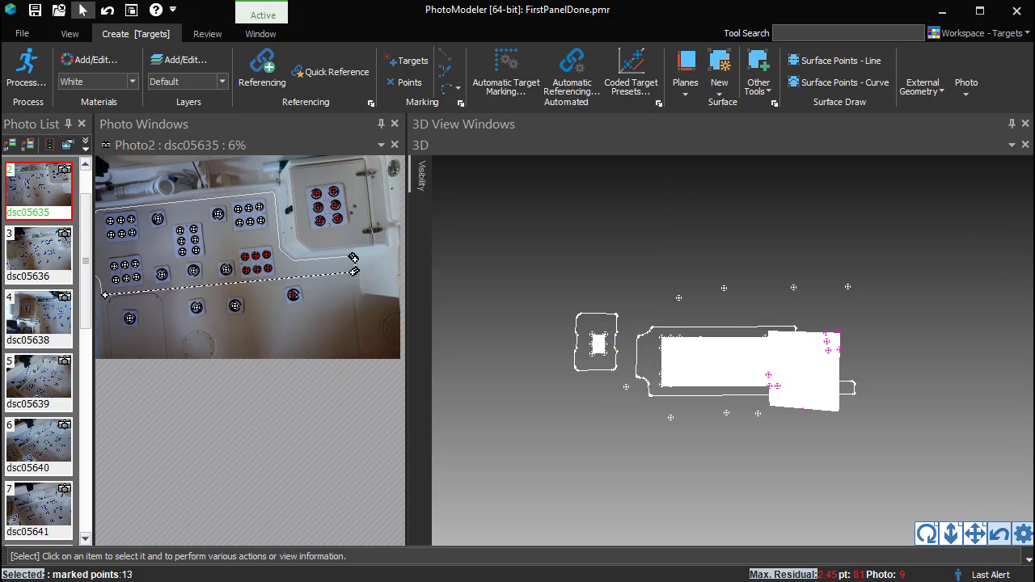
# Close the 3D view and start a surface-draw curve at the hinged panel's upper-left corner in photo dsc05635, using closest Surface #3
pyautogui.moveTo(929, 542); pyautogui.dragTo(929, 498)
pyautogui.moveTo(927, 534); pyautogui.dragTo(927, 558)
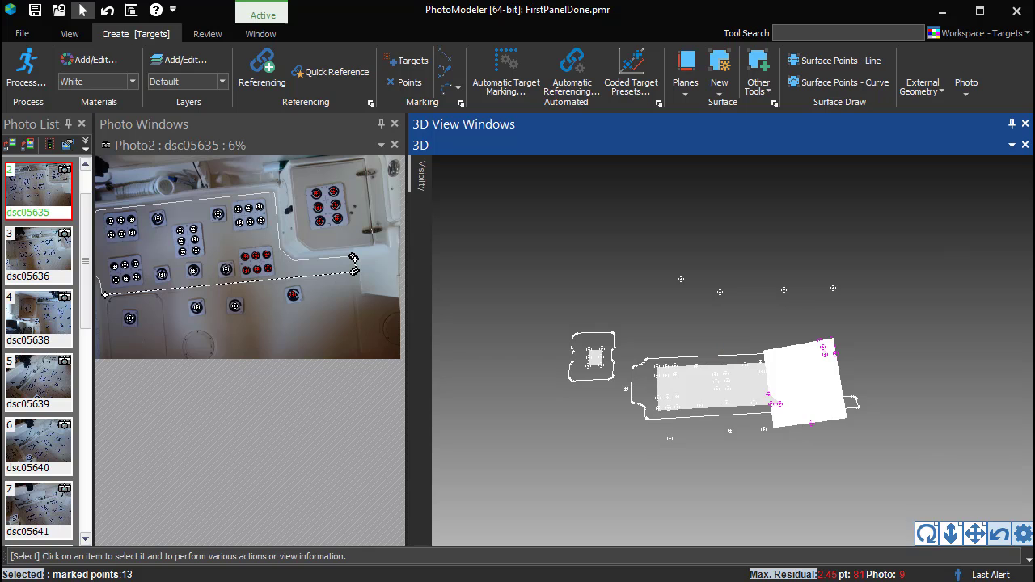
pyautogui.click(1025, 124)
pyautogui.click(837, 83)
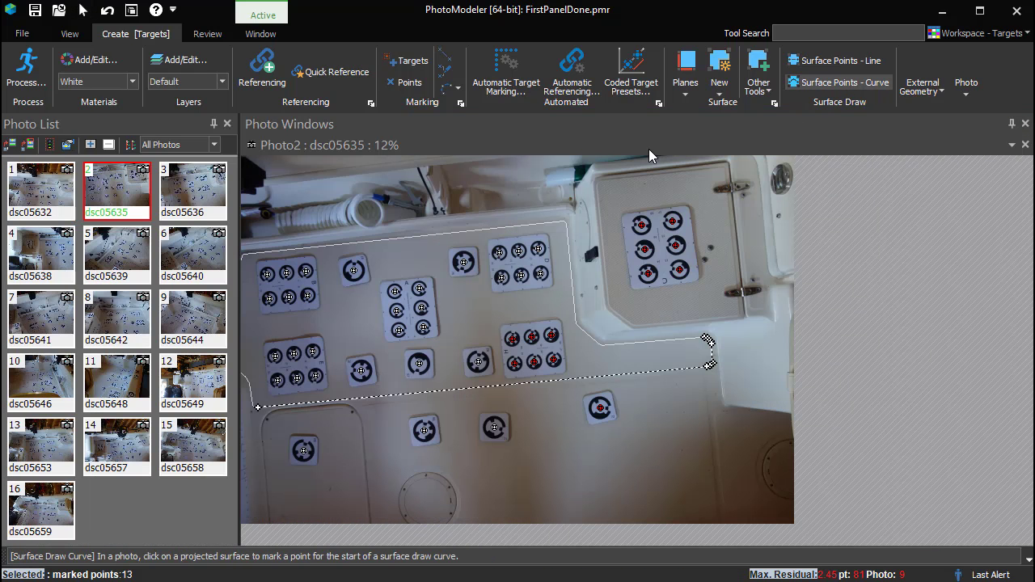
pyautogui.scroll(2, 620, 191)
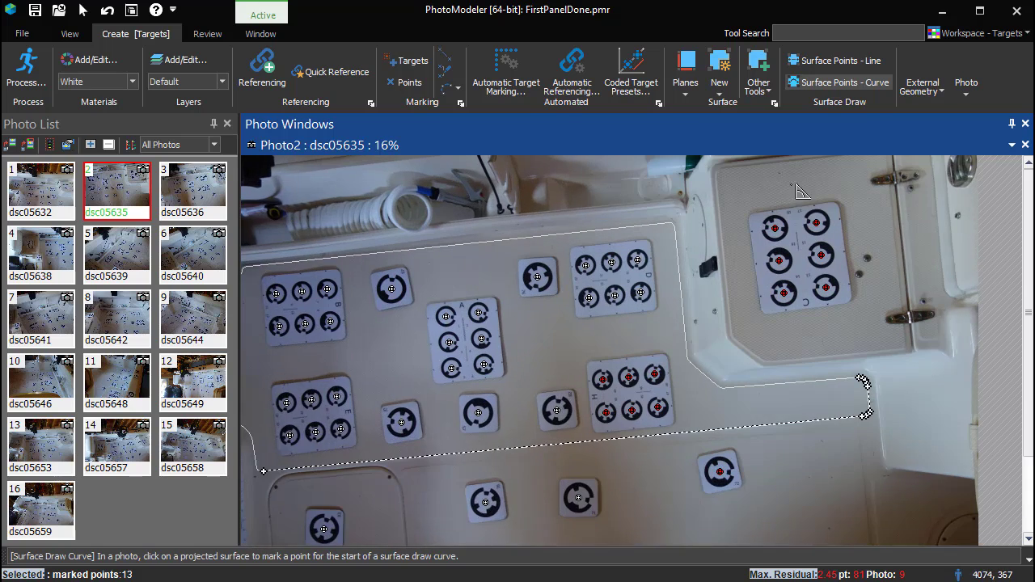
pyautogui.scroll(4, 739, 205)
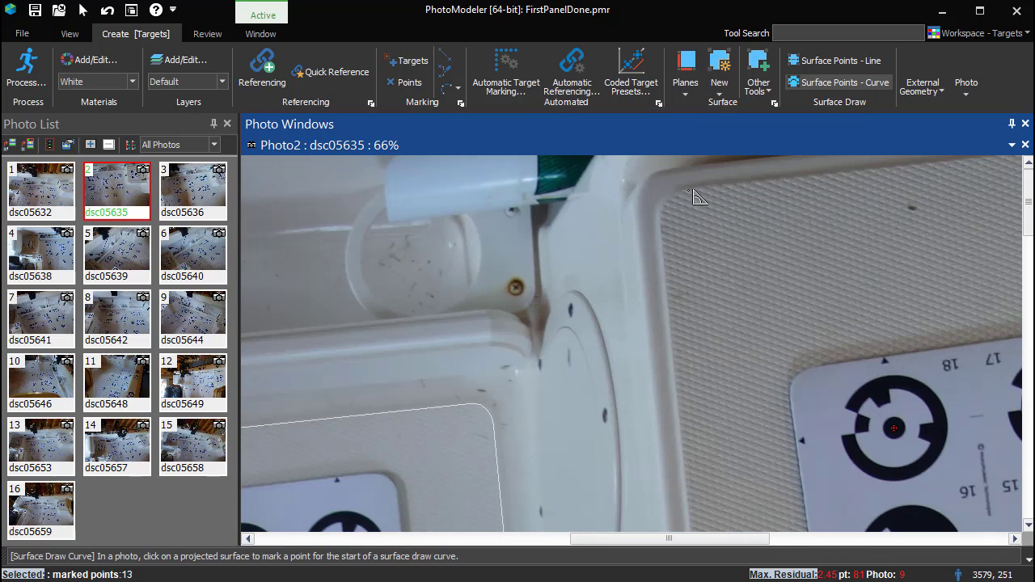
pyautogui.click(693, 188)
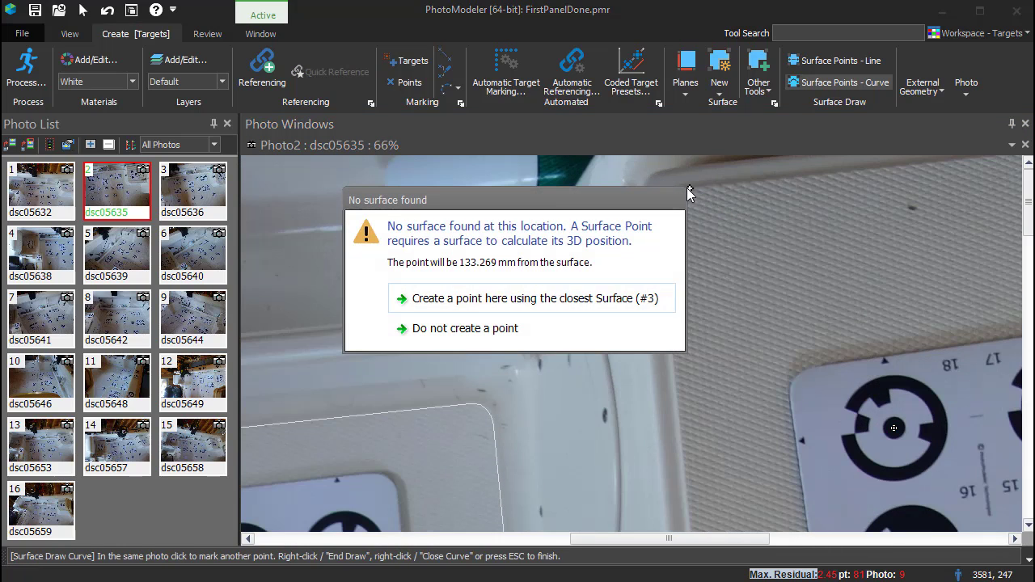
pyautogui.click(642, 303)
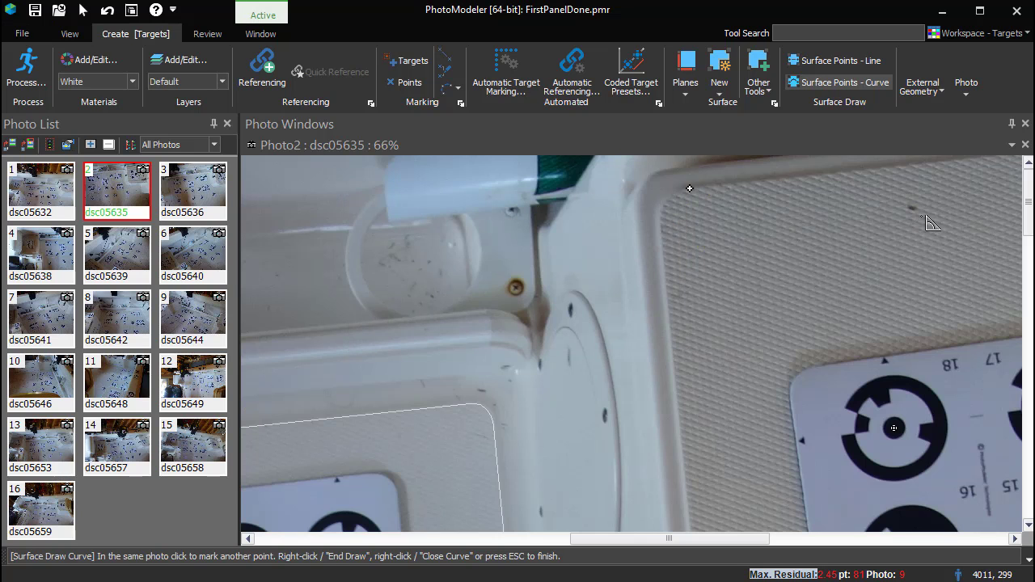
# Trace the hinged panel's top edge and around the upper hinge, adding corner points at the upper-right corner and where the edge meets the hinge
pyautogui.scroll(-3, 933, 224)
pyautogui.scroll(3, 817, 195)
pyautogui.rightClick(831, 184)
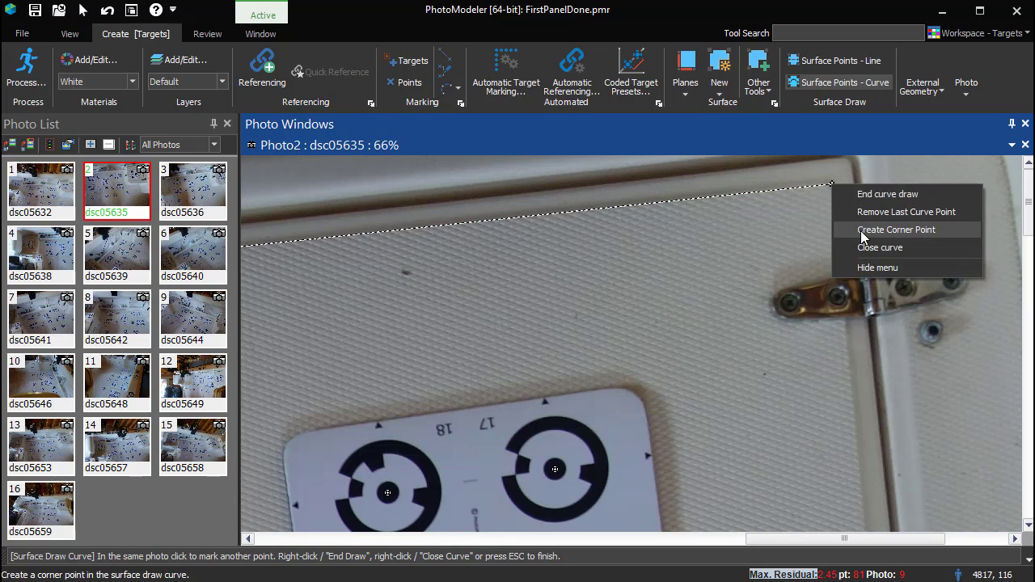
pyautogui.click(862, 229)
pyautogui.rightClick(847, 265)
pyautogui.click(874, 316)
pyautogui.scroll(4, 841, 271)
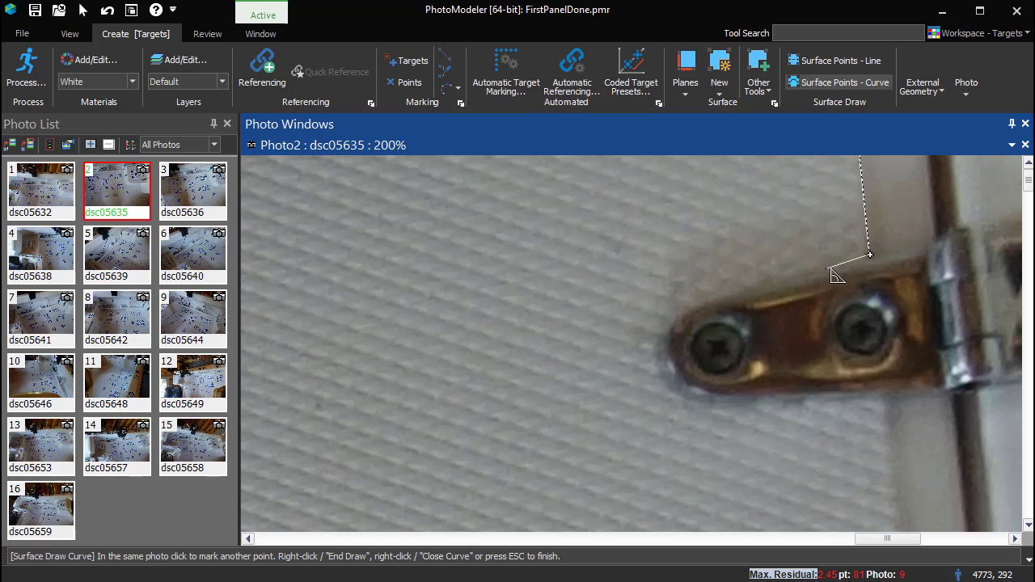
pyautogui.scroll(-3, 728, 324)
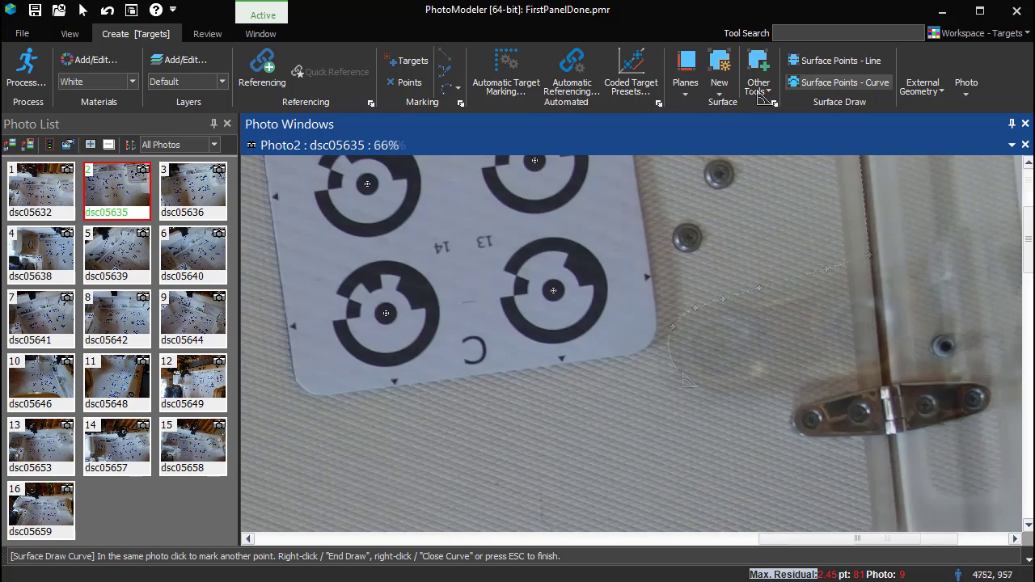
# Continue the curve closely around the lower hinge, placing points along its outline back to the panel's right edge
pyautogui.scroll(3, 775, 409)
pyautogui.click(719, 414)
pyautogui.click(636, 443)
pyautogui.moveTo(615, 465); pyautogui.dragTo(534, 174, button='middle')
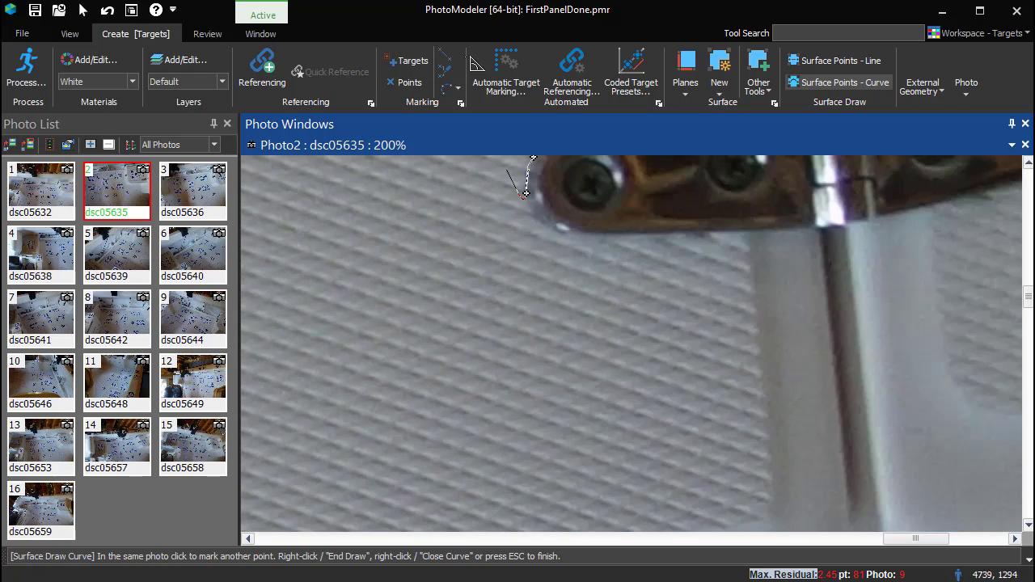
pyautogui.click(527, 192)
pyautogui.click(550, 234)
pyautogui.click(596, 243)
pyautogui.click(667, 241)
pyautogui.click(734, 238)
# Trace the panel's lower-right corner, bottom edge and angled lower-left edge, adding a corner point at the end of the angled edge
pyautogui.scroll(-4, 787, 284)
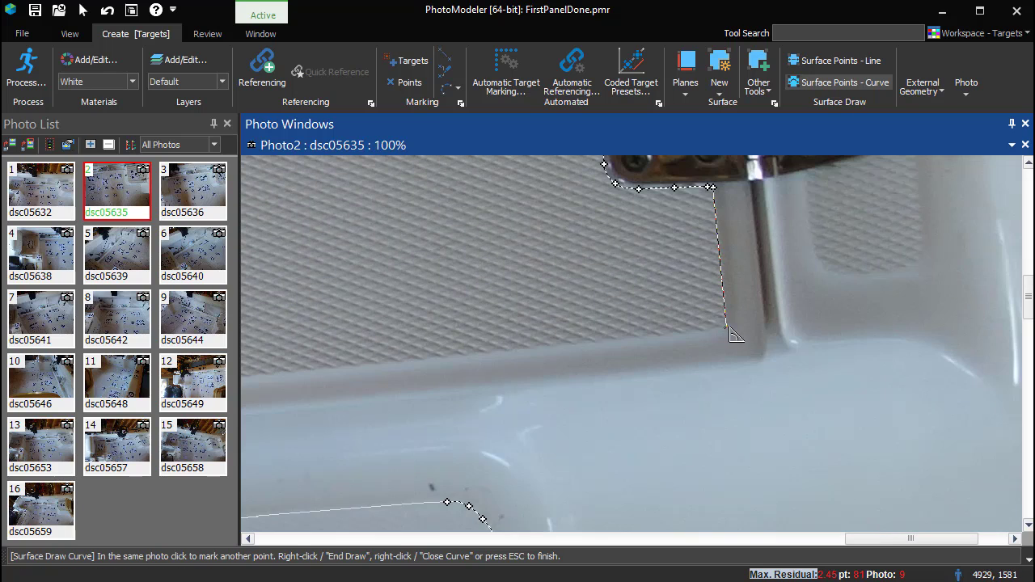
pyautogui.scroll(4, 673, 375)
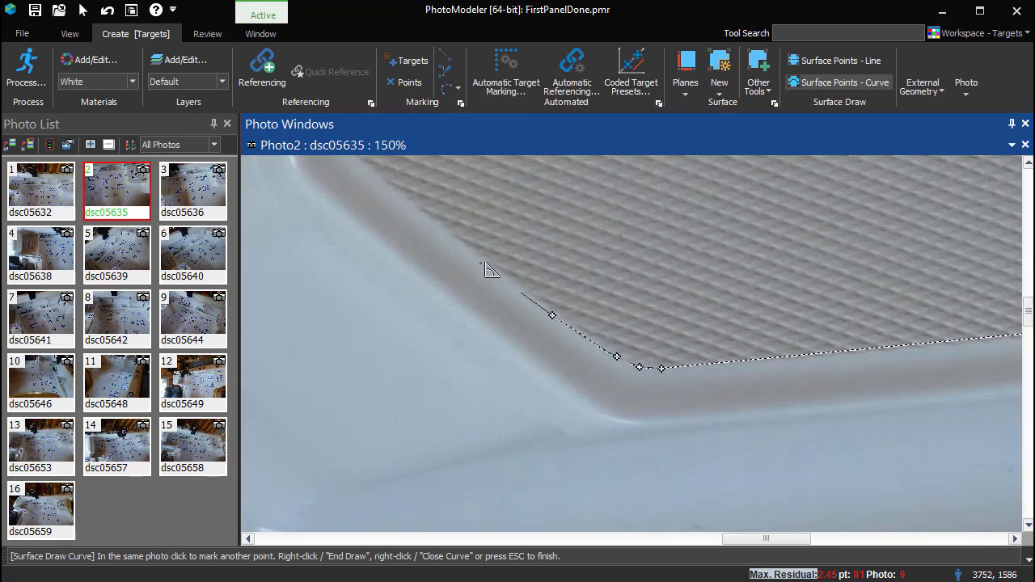
pyautogui.scroll(2, 485, 275)
pyautogui.rightClick(439, 282)
pyautogui.click(469, 338)
# Trace the rounded upper-left corner of the hinged panel and close the curve at its starting point
pyautogui.scroll(-4, 465, 243)
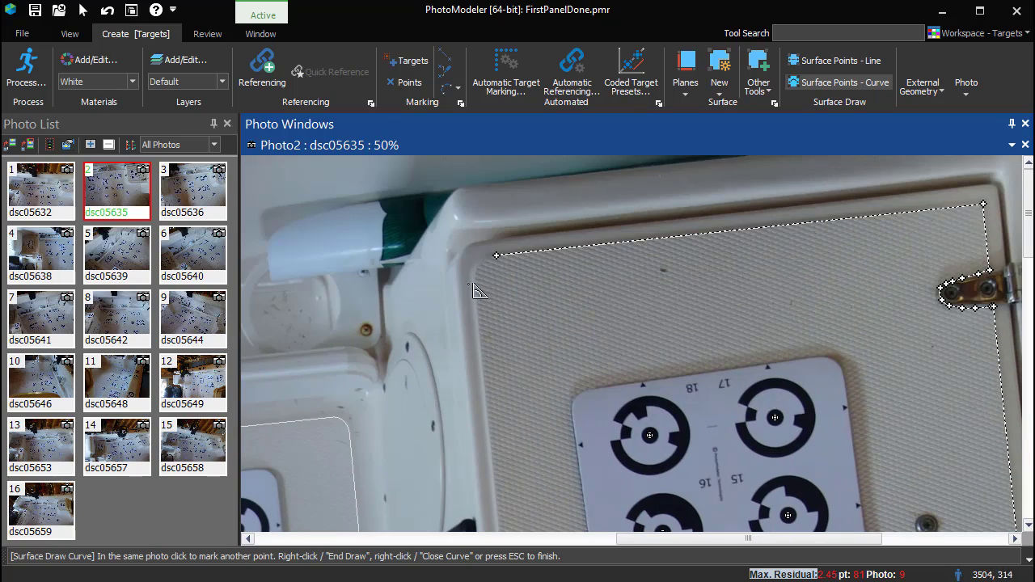
pyautogui.click(475, 290)
pyautogui.scroll(2, 476, 291)
pyautogui.click(478, 268)
pyautogui.click(489, 255)
pyautogui.click(504, 246)
pyautogui.click(520, 240)
pyautogui.rightClick(546, 265)
pyautogui.click(570, 273)
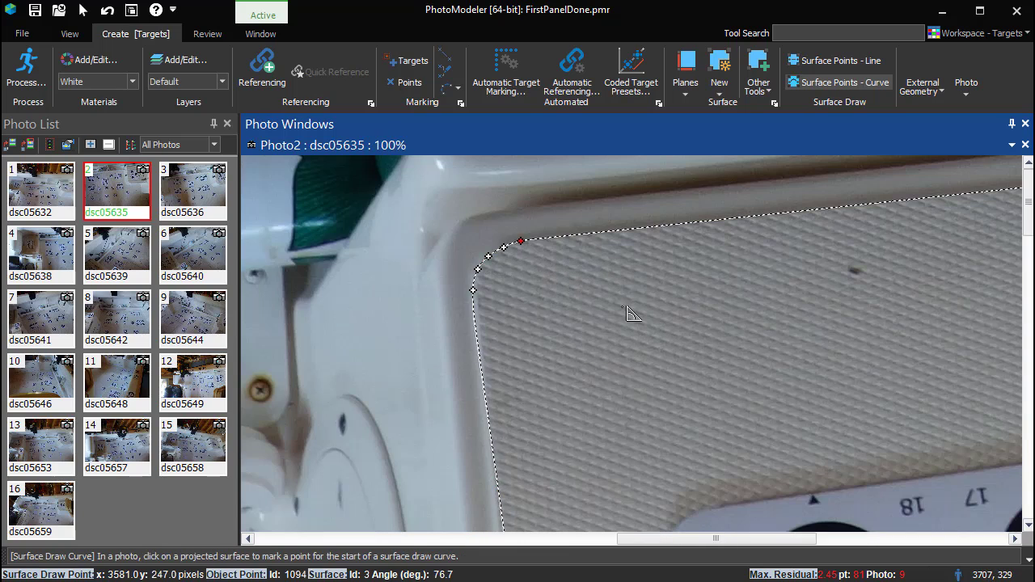
# Check how the traced outline projects onto the hinged panel in photos dsc05641 and dsc05658
pyautogui.scroll(-5, 633, 314)
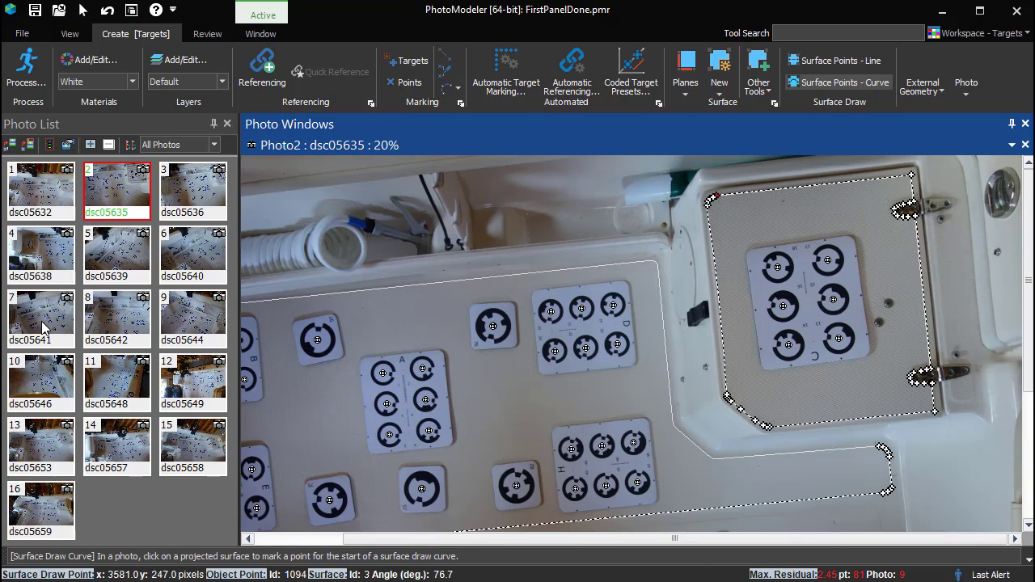
pyautogui.doubleClick(44, 327)
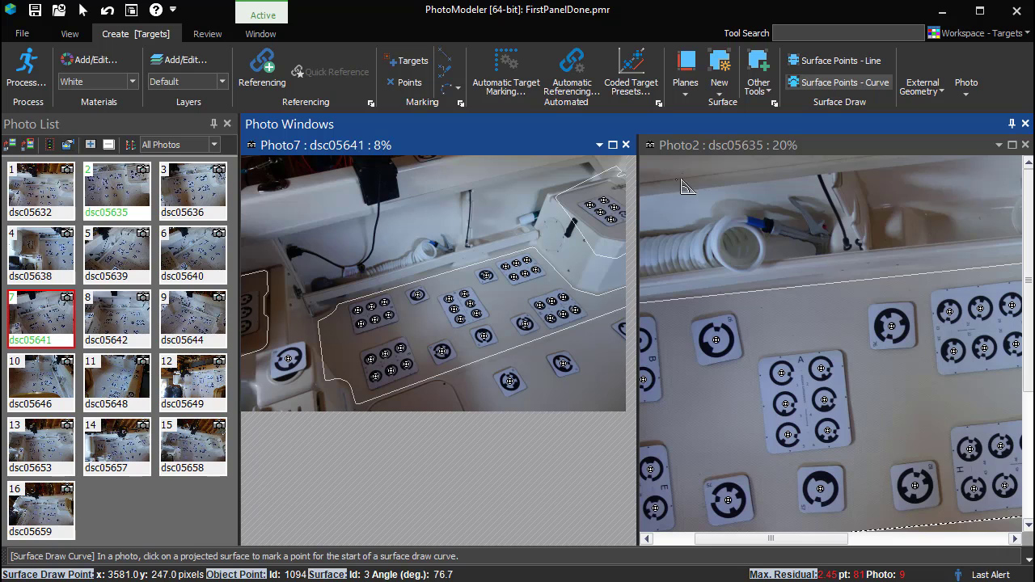
pyautogui.click(626, 146)
pyautogui.doubleClick(194, 445)
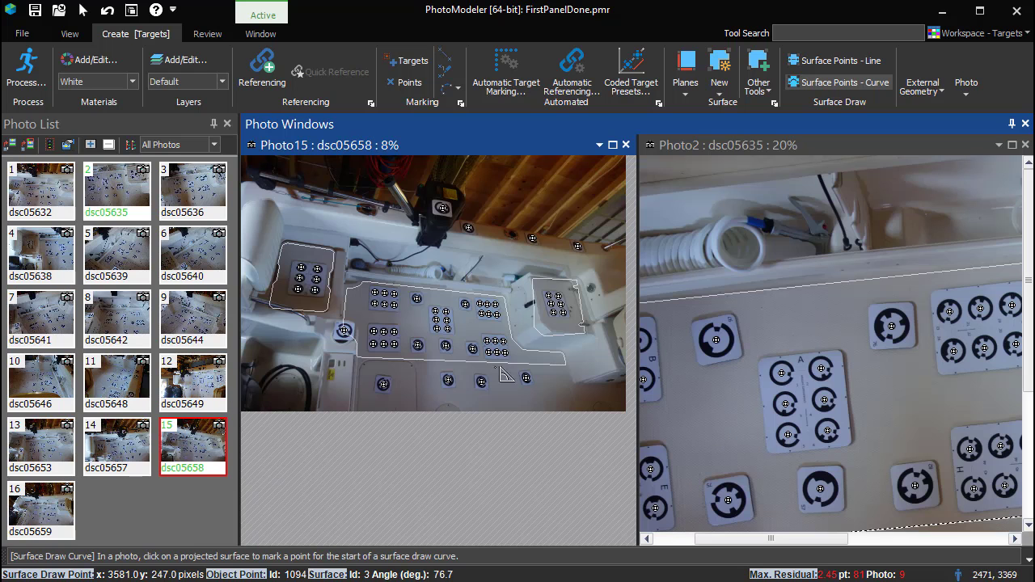
pyautogui.scroll(3, 594, 332)
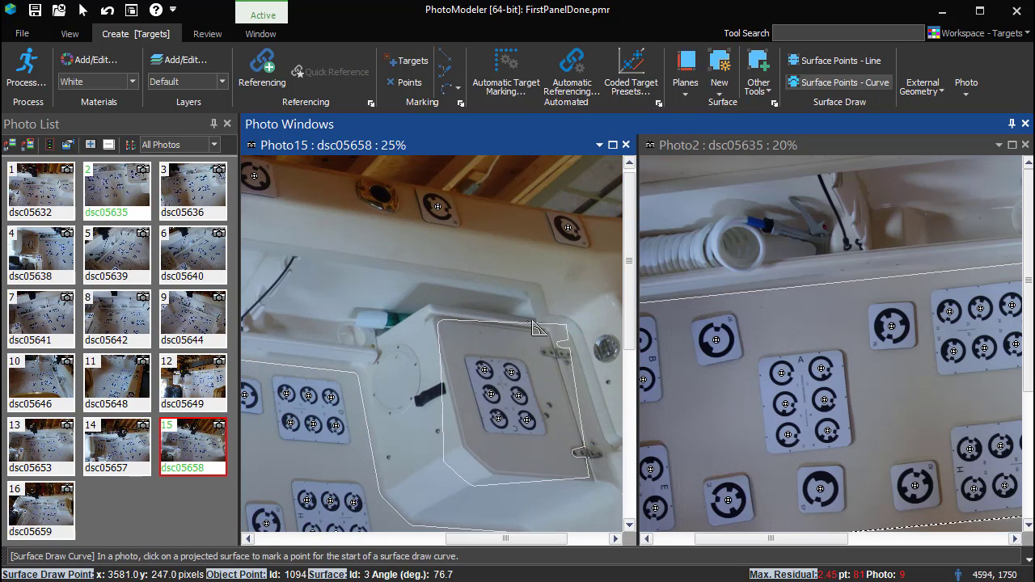
pyautogui.click(626, 146)
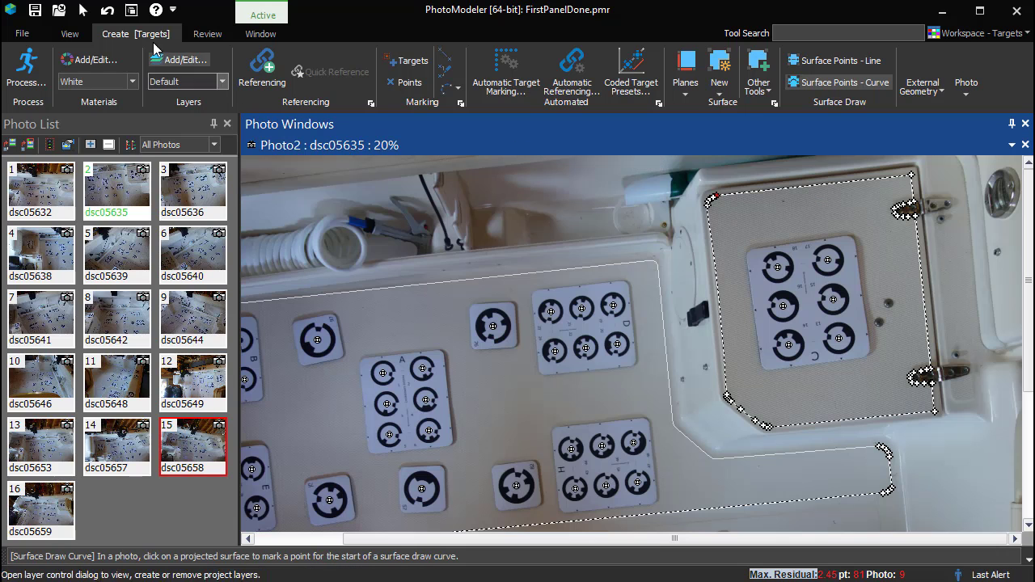
# Reopen the 3D view and orbit the model to compare the new outline with the existing surface
pyautogui.click(132, 11)
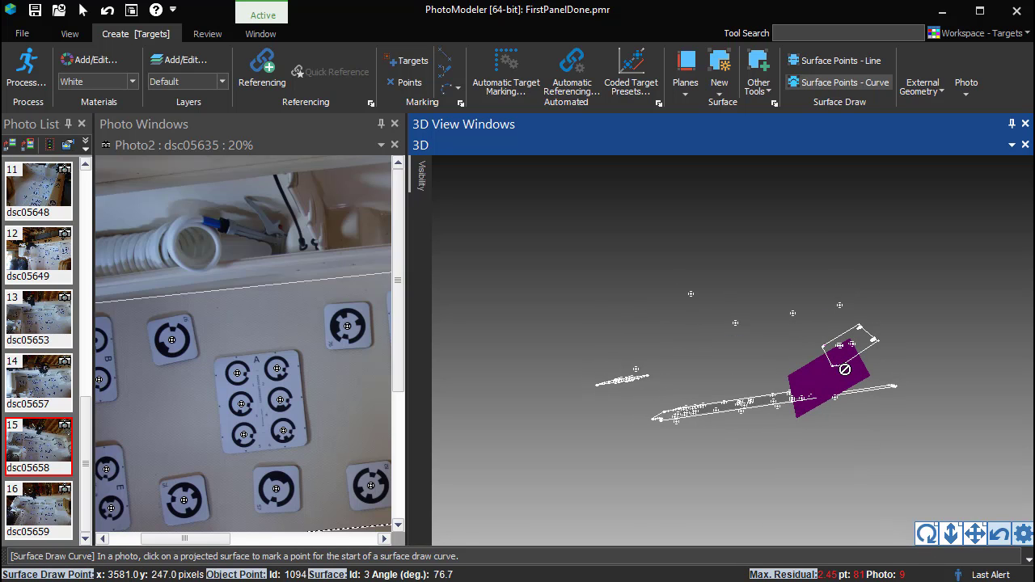
pyautogui.click(927, 533)
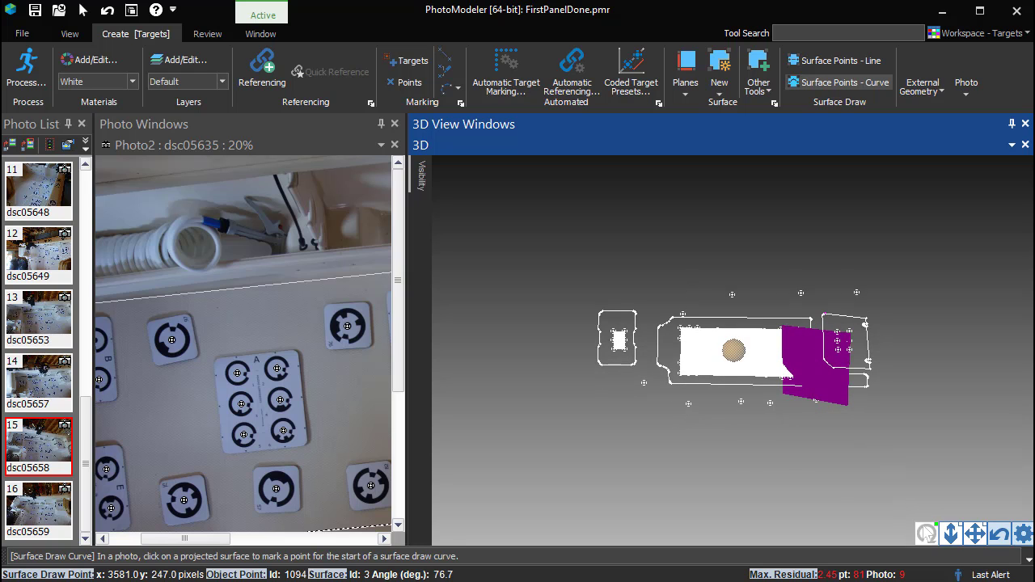
pyautogui.scroll(-2, 338, 360)
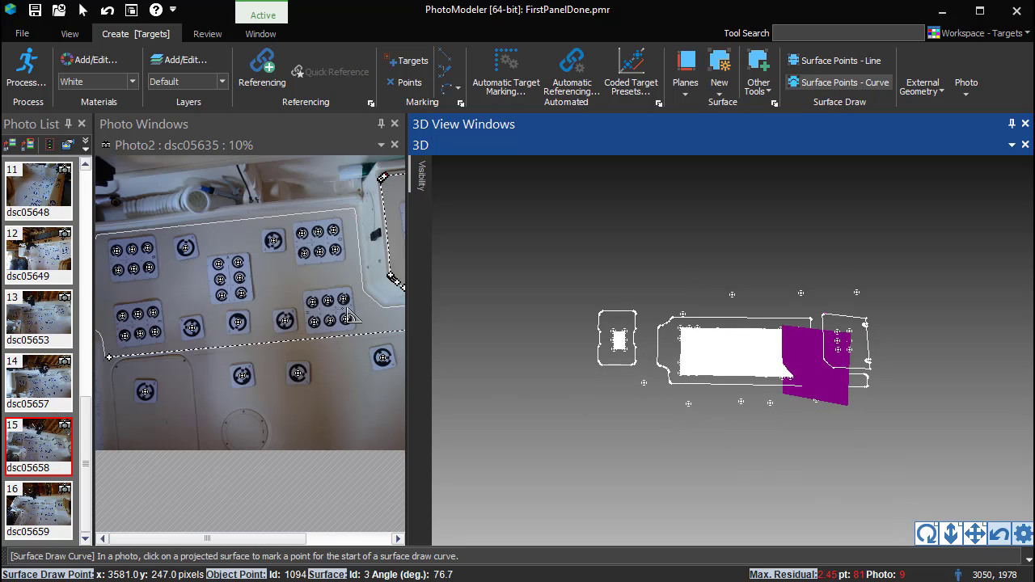
pyautogui.scroll(-2, 350, 315)
# Create a best-fit plane from the six coded targets on the hinged panel's sheet C in photo dsc05635
pyautogui.click(83, 11)
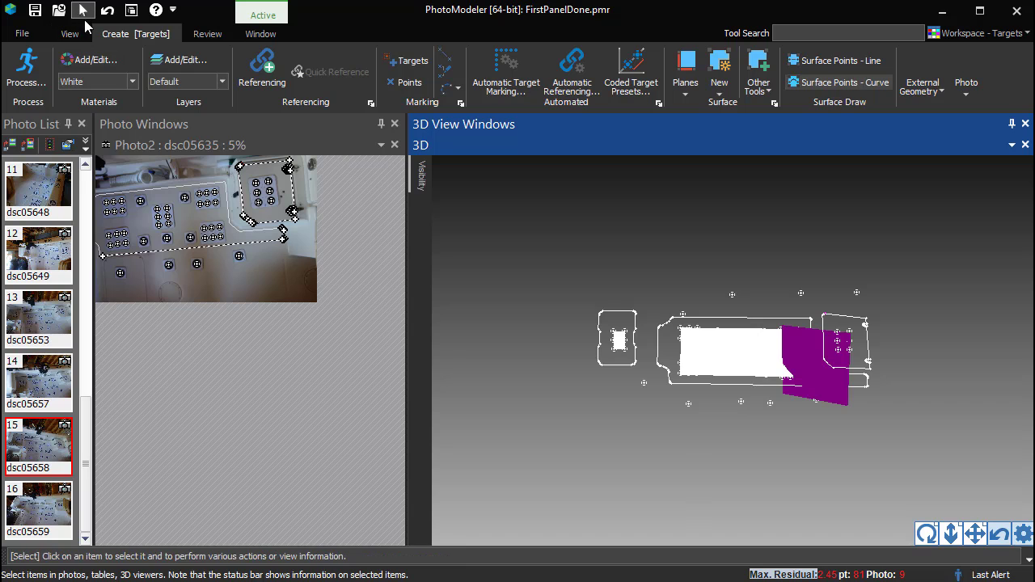
pyautogui.scroll(3, 299, 230)
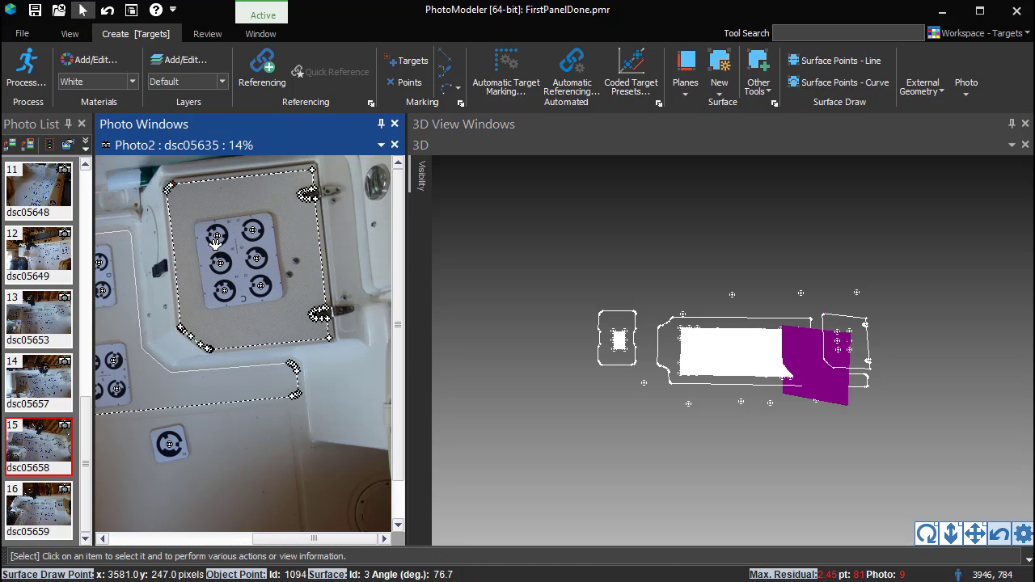
pyautogui.moveTo(194, 211); pyautogui.dragTo(286, 306)
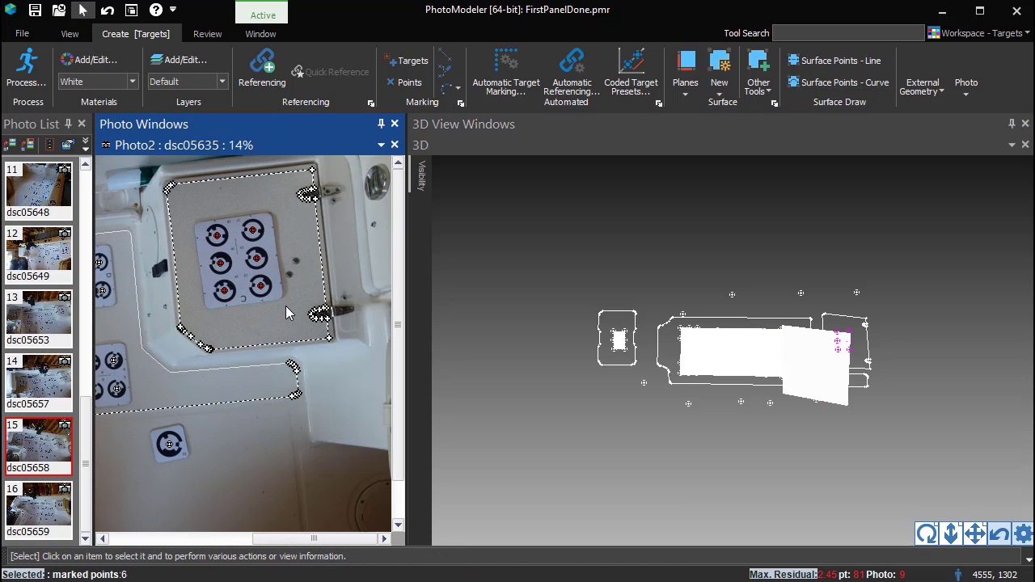
pyautogui.click(687, 90)
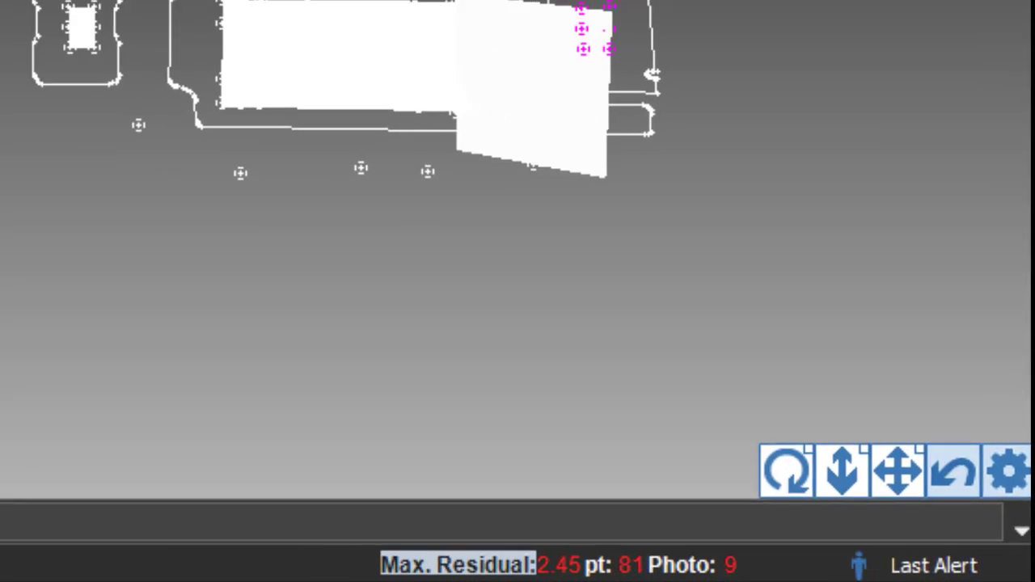
pyautogui.click(700, 111)
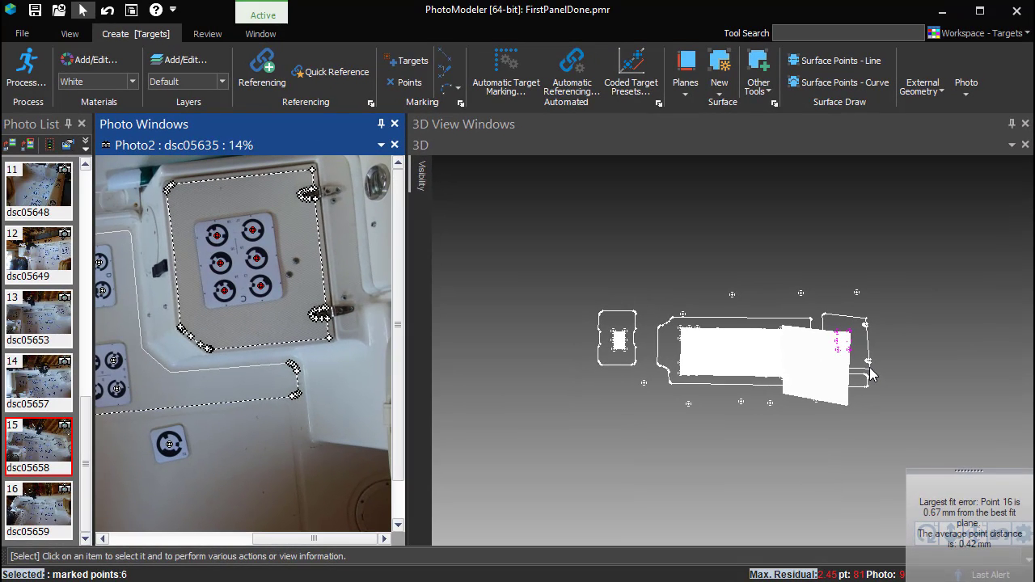
# Select Surface 4 in the 3D view and orbit the model to inspect its orientation relative to the outline
pyautogui.click(845, 346)
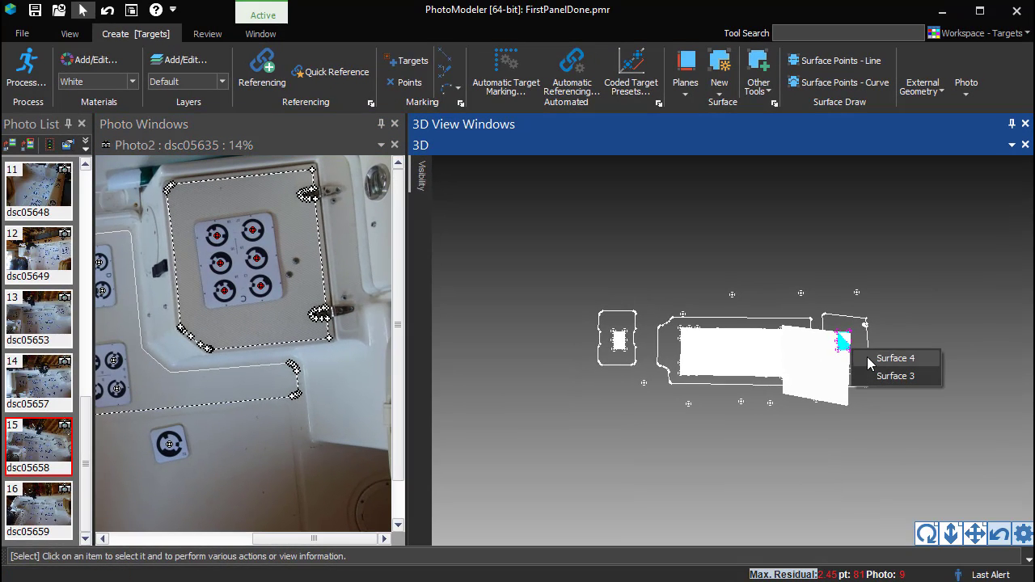
pyautogui.click(874, 361)
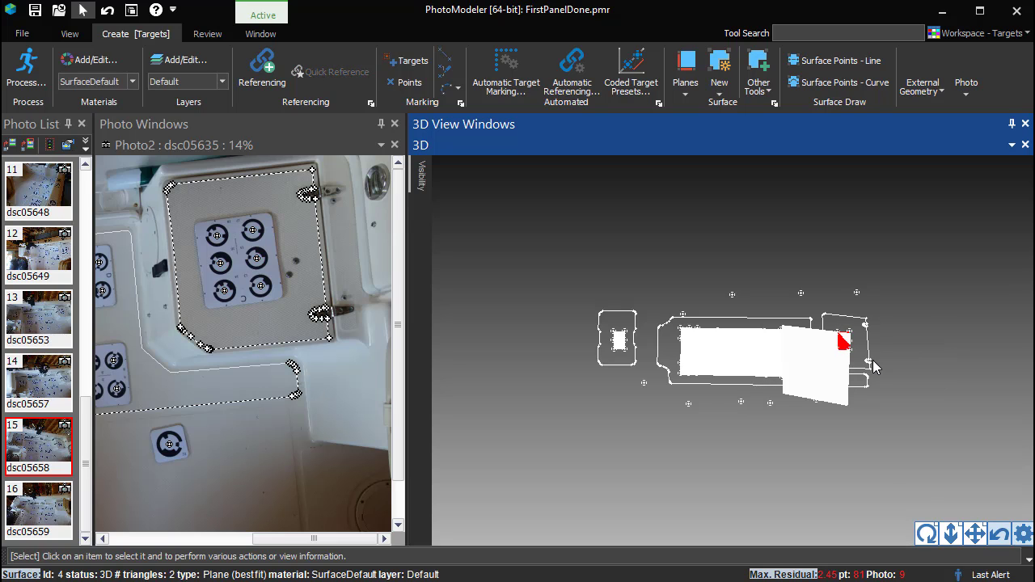
pyautogui.click(926, 534)
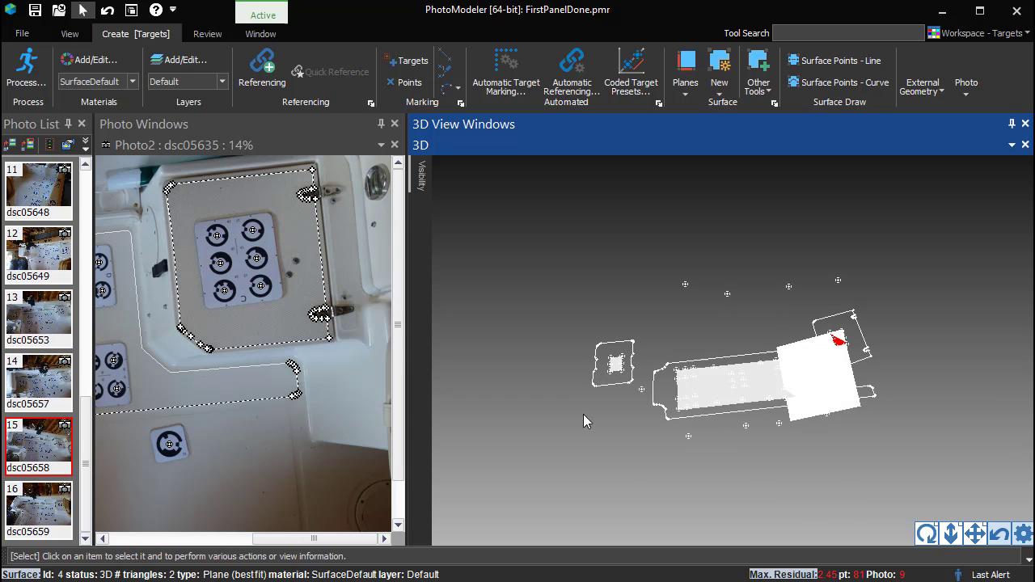
# Widen the Photo List pane and display the Properties pane below it
pyautogui.moveTo(91, 324); pyautogui.dragTo(202, 324)
pyautogui.click(70, 33)
pyautogui.click(110, 81)
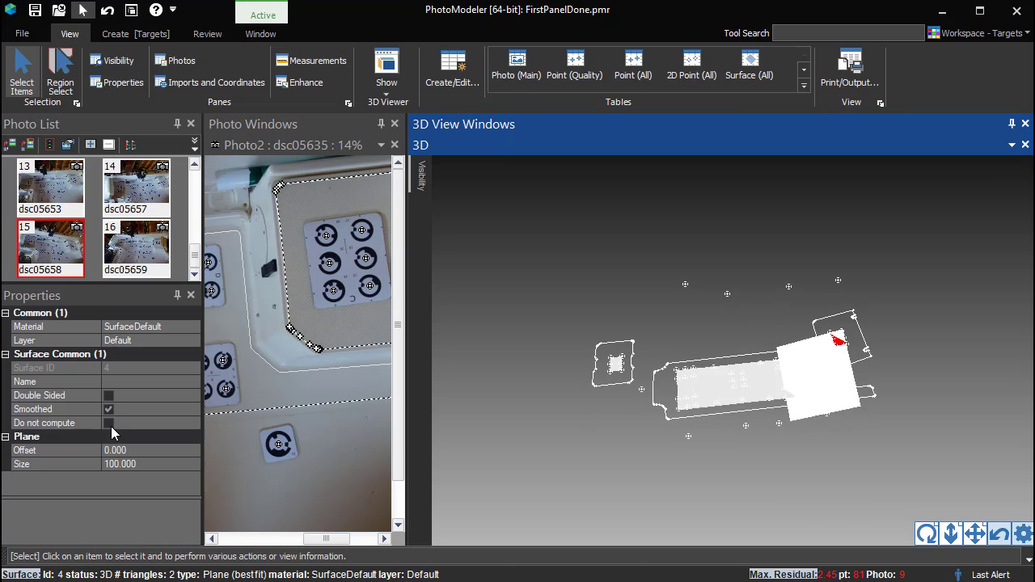
pyautogui.click(81, 451)
pyautogui.press('Return')
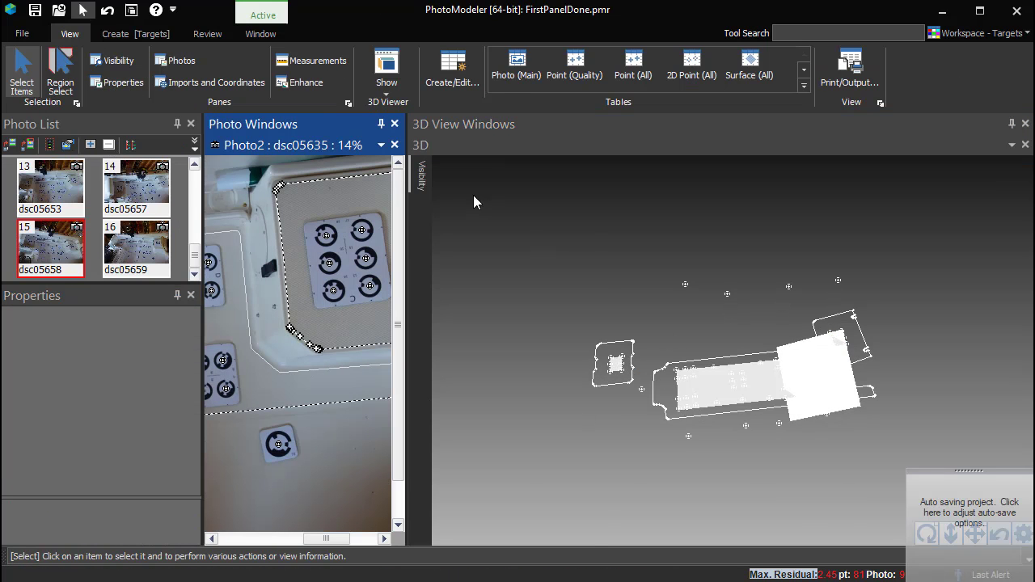
# Hide the points and surfaces in the 3D view, leaving the surface-draw outlines shown
pyautogui.moveTo(420, 173)
pyautogui.click(438, 379)
pyautogui.click(438, 229)
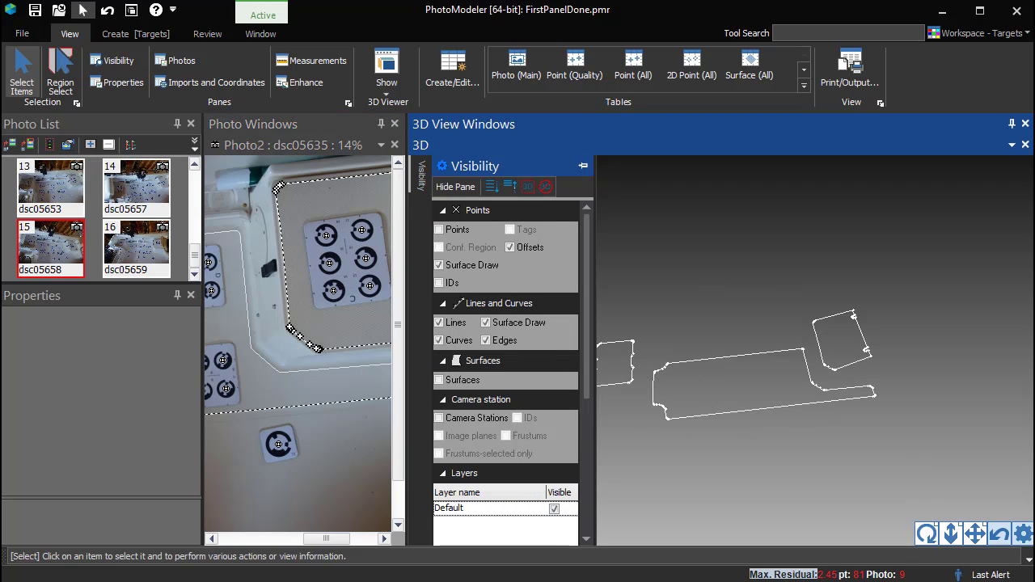
# Region-select the hinged panel's outline in the 3D view and set the surface ID of its surface-draw points to 4
pyautogui.click(60, 75)
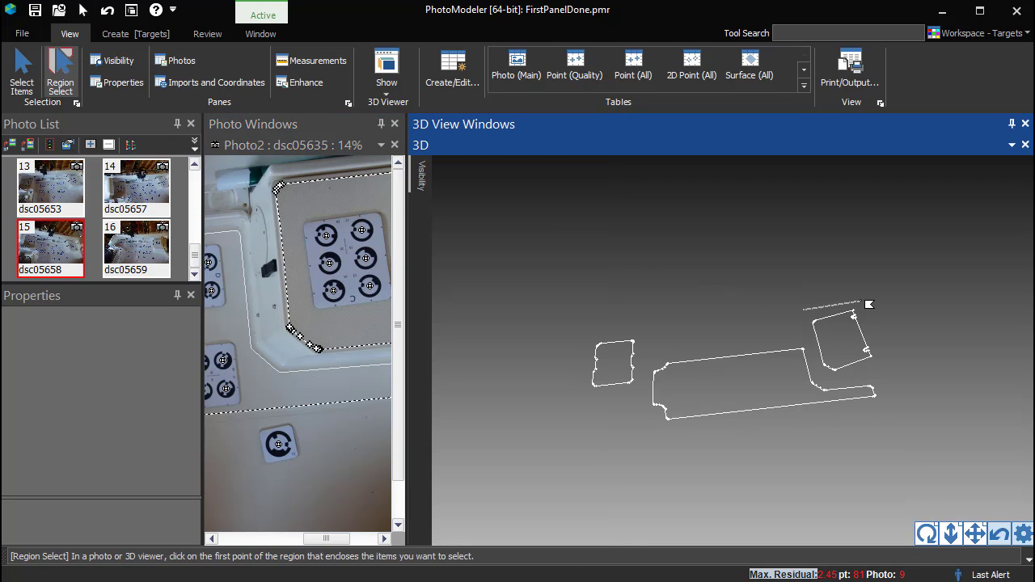
pyautogui.click(882, 369)
pyautogui.click(825, 375)
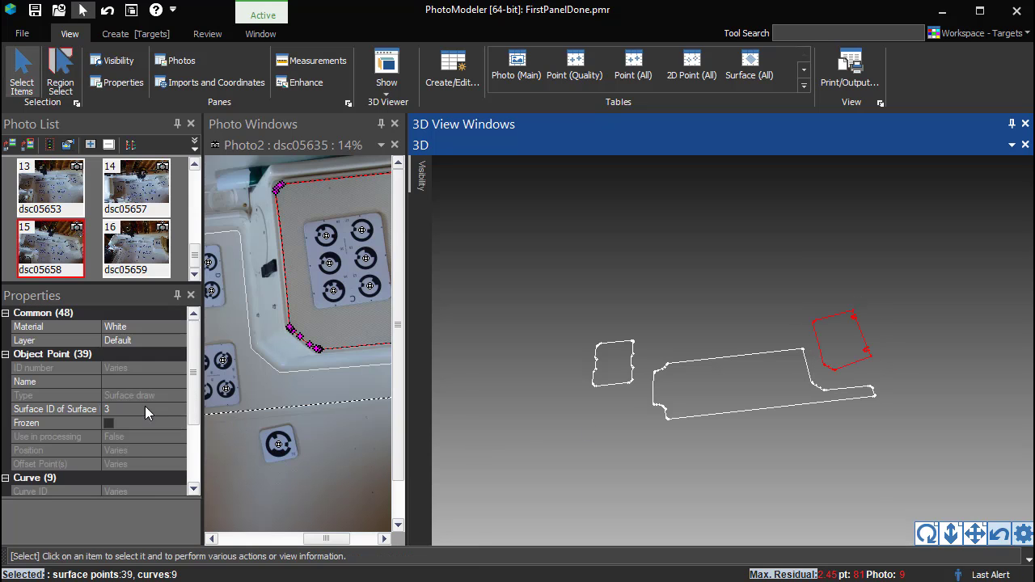
pyautogui.click(119, 408)
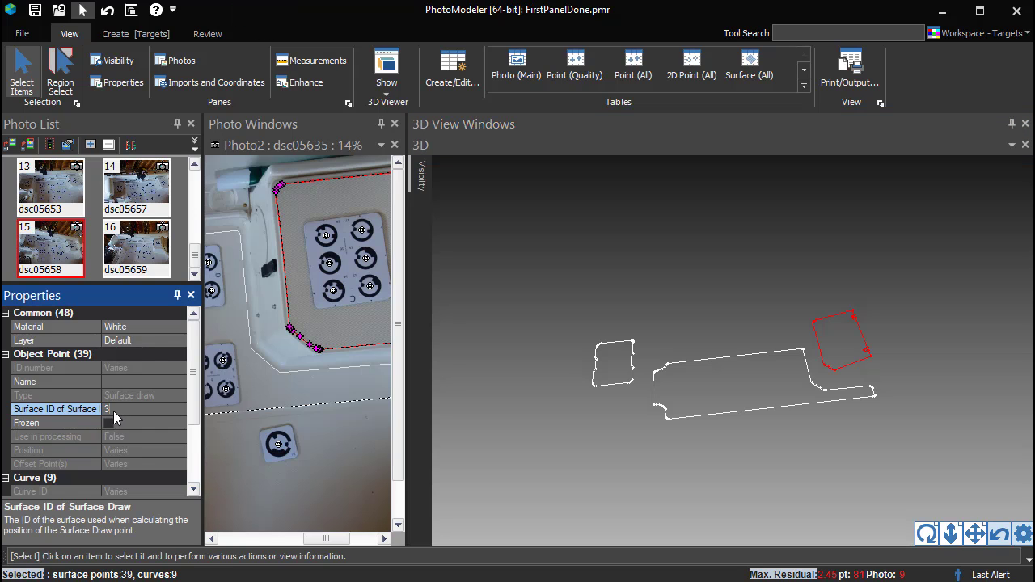
pyautogui.write('4')
pyautogui.click(158, 382)
pyautogui.click(191, 295)
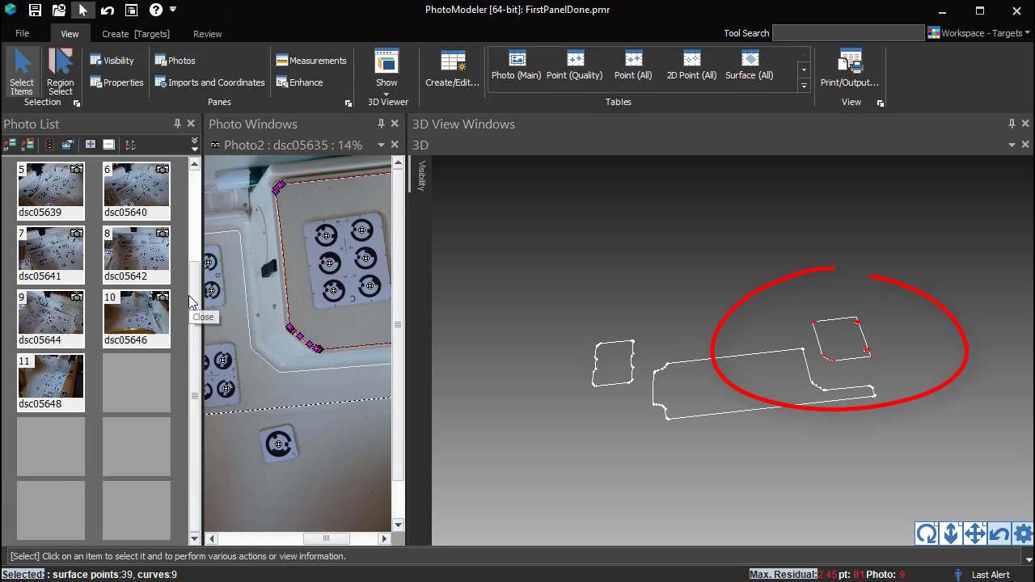
pyautogui.moveTo(927, 534); pyautogui.dragTo(929, 526)
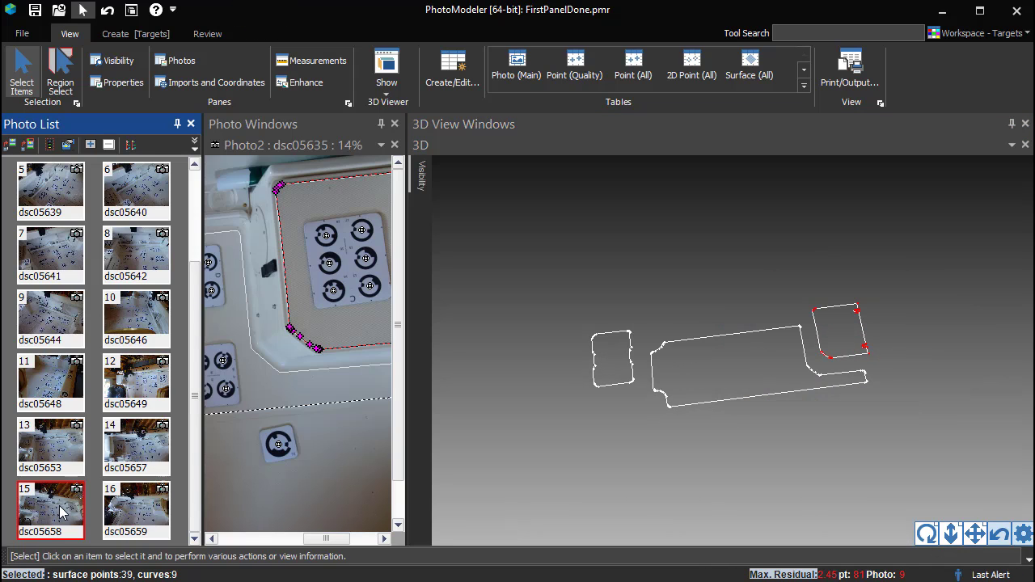
# Open photo dsc05658 beside dsc05635, close the 3D view, and inspect how the hinged panel's outline projects onto dsc05658
pyautogui.moveTo(60, 511); pyautogui.dragTo(286, 450)
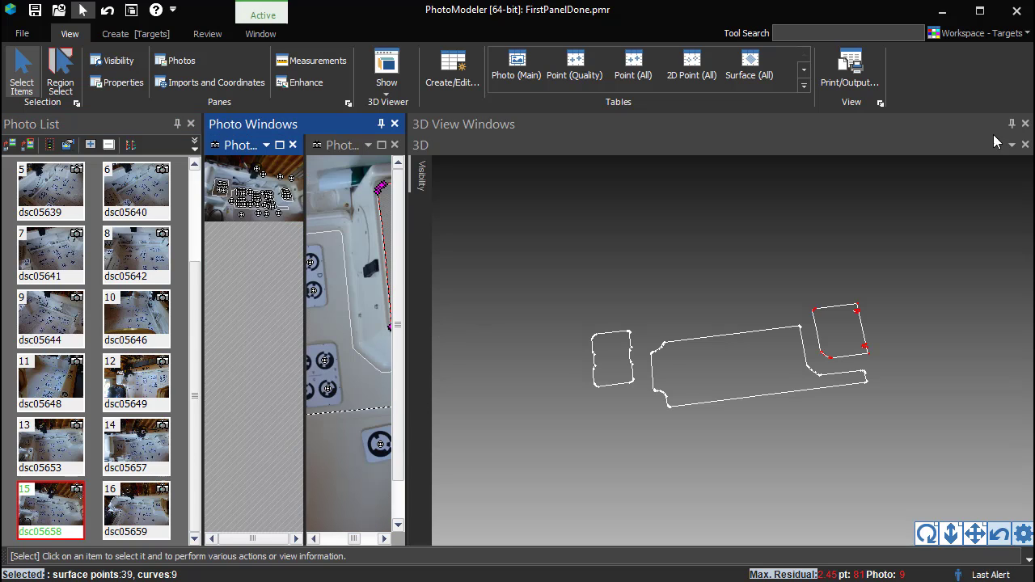
pyautogui.click(1026, 123)
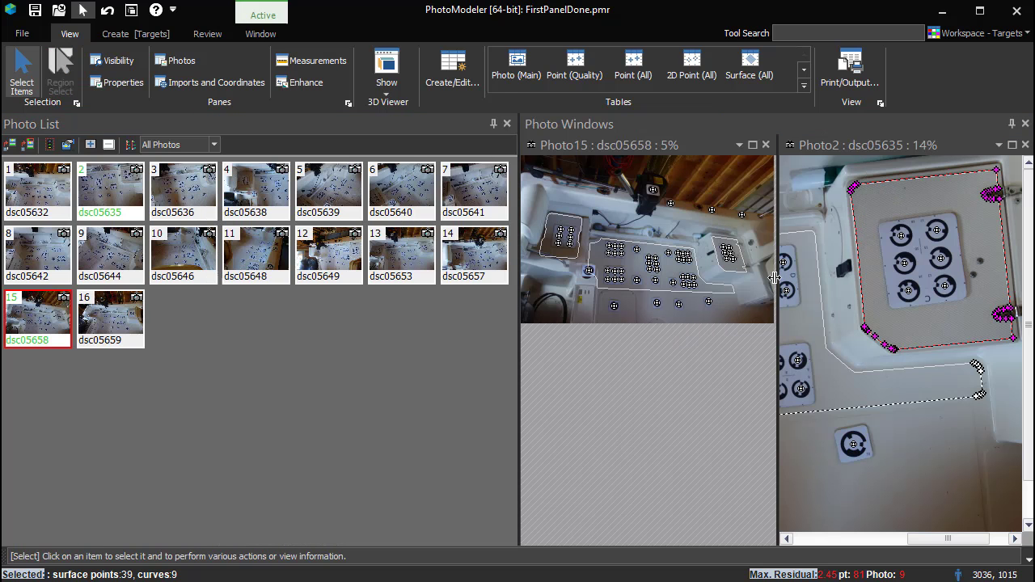
pyautogui.scroll(4, 736, 267)
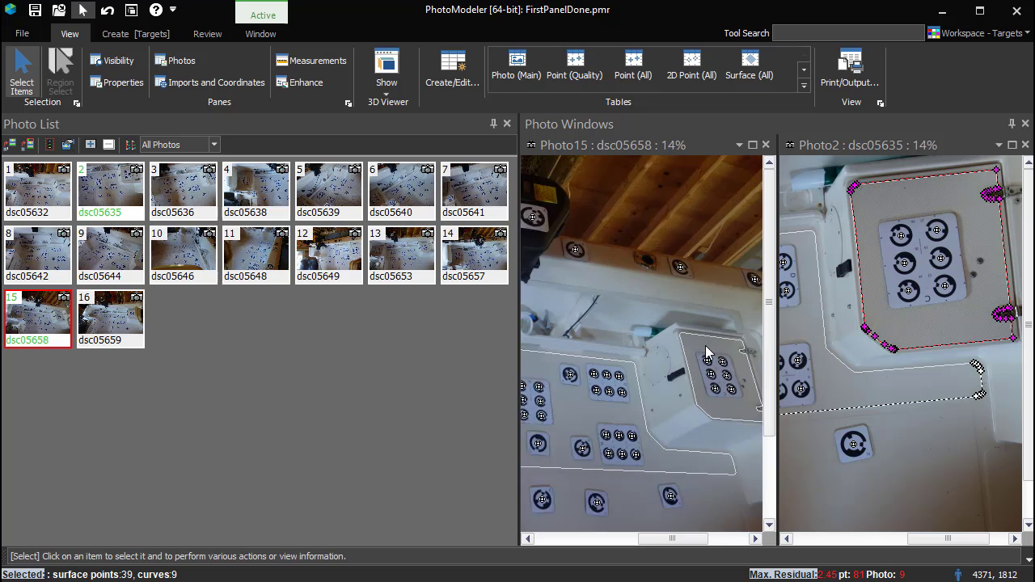
pyautogui.scroll(-4, 696, 436)
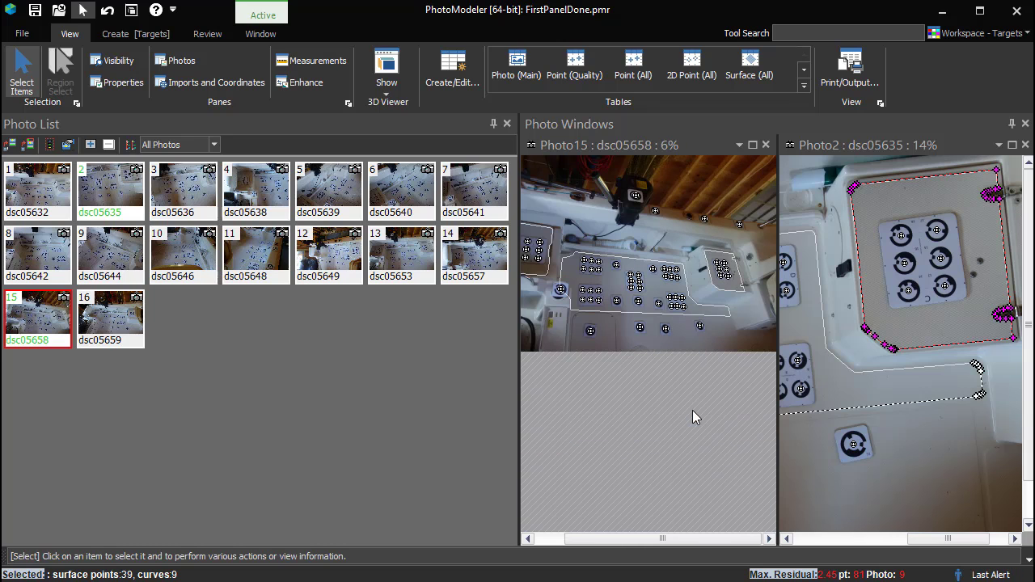
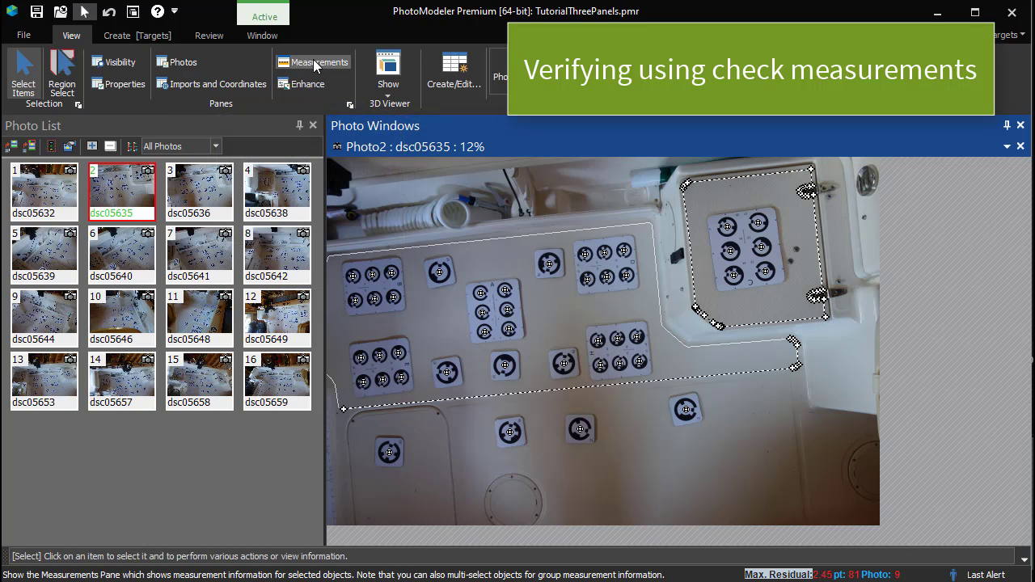
# Measure the length of the hinged panel's edge curve between the hinges and the distance between two single coded targets in dsc05635
pyautogui.click(316, 64)
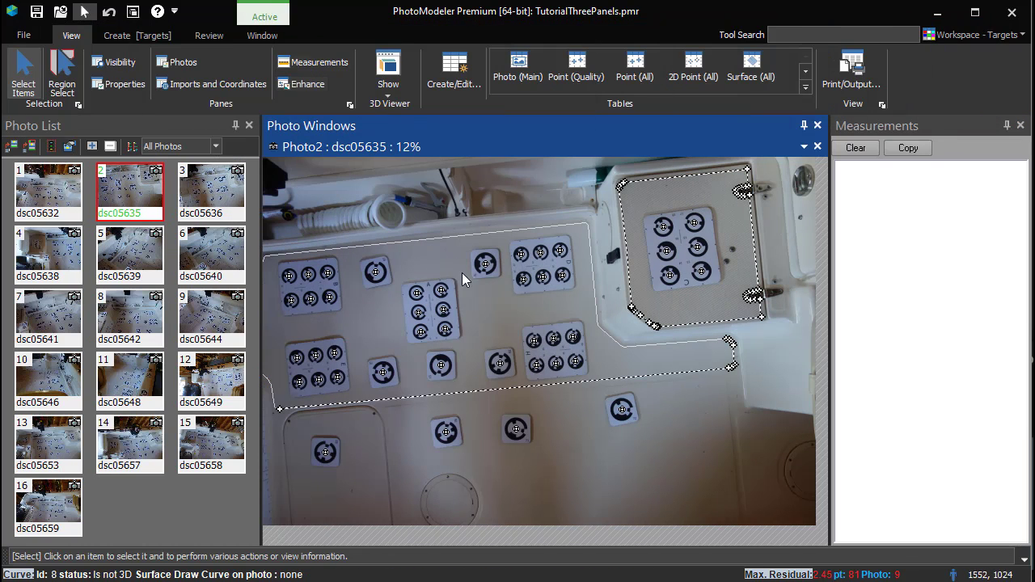
pyautogui.click(757, 247)
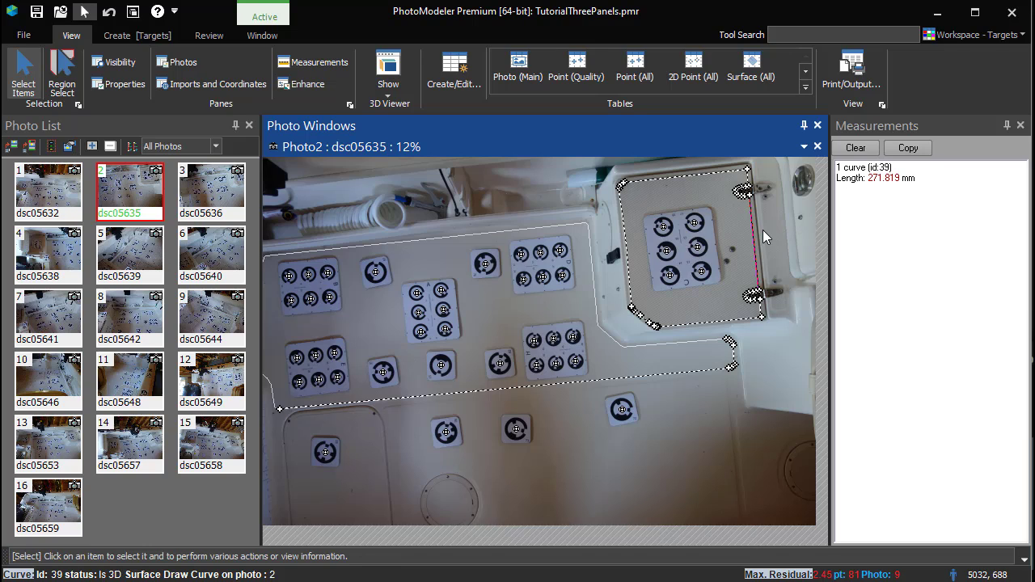
pyautogui.click(376, 272)
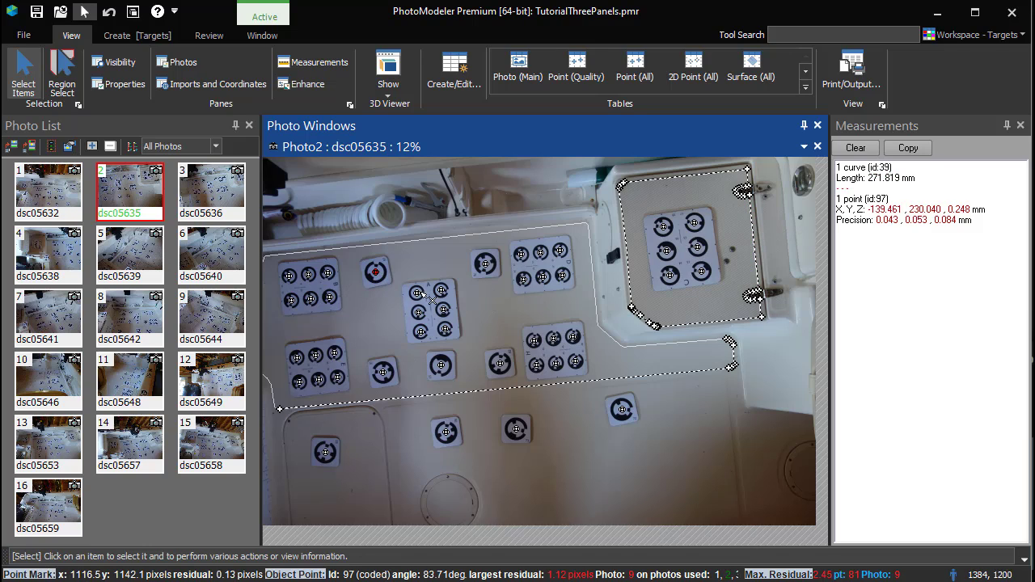
pyautogui.keyDown('shift'); pyautogui.click(623, 411); pyautogui.keyUp('shift')
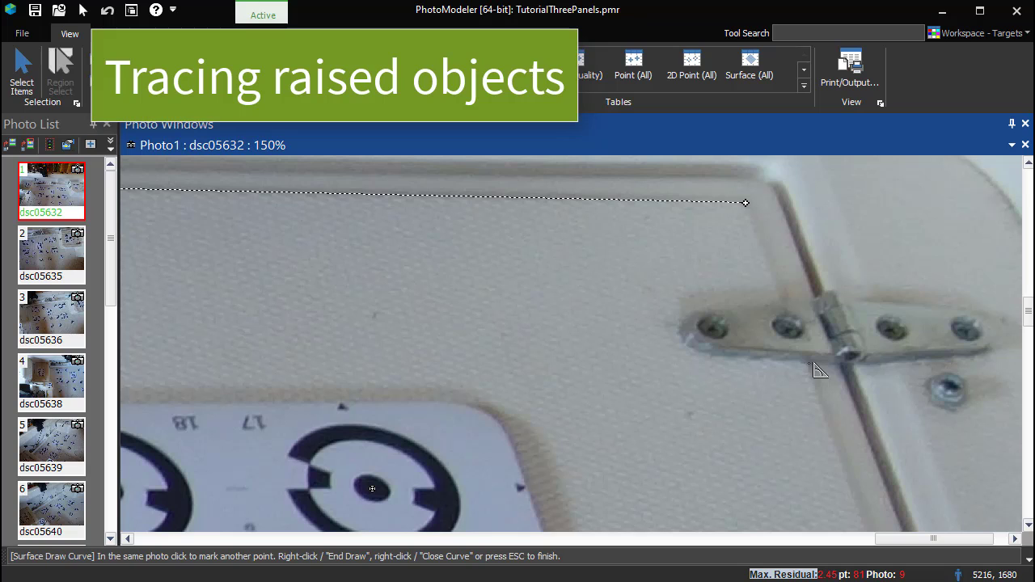
# Trace a surface-draw curve in photo dsc05632 along the lower base edge of the hinge, around its rounded tip, and end the curve
pyautogui.click(809, 365)
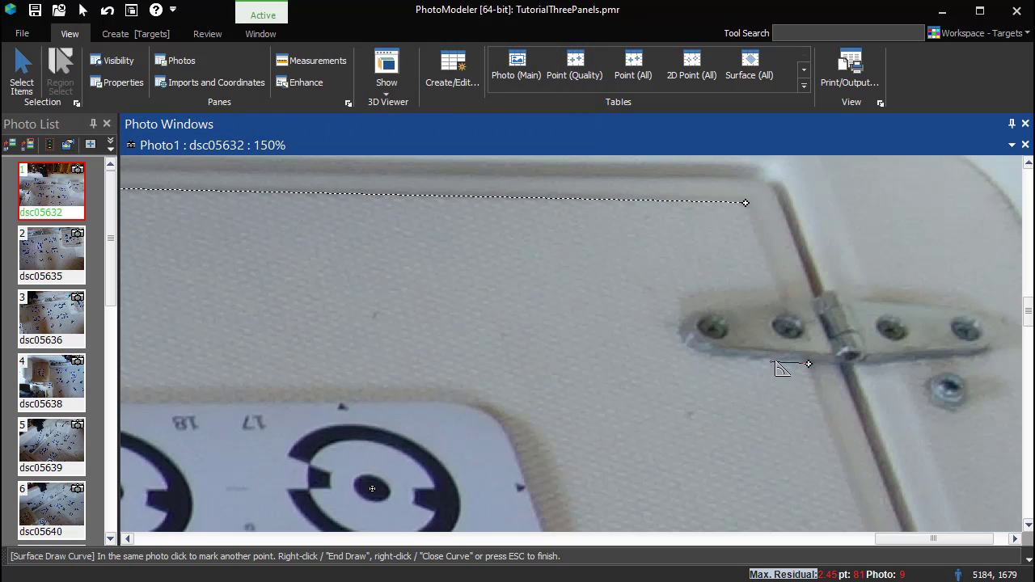
pyautogui.click(771, 361)
pyautogui.click(725, 358)
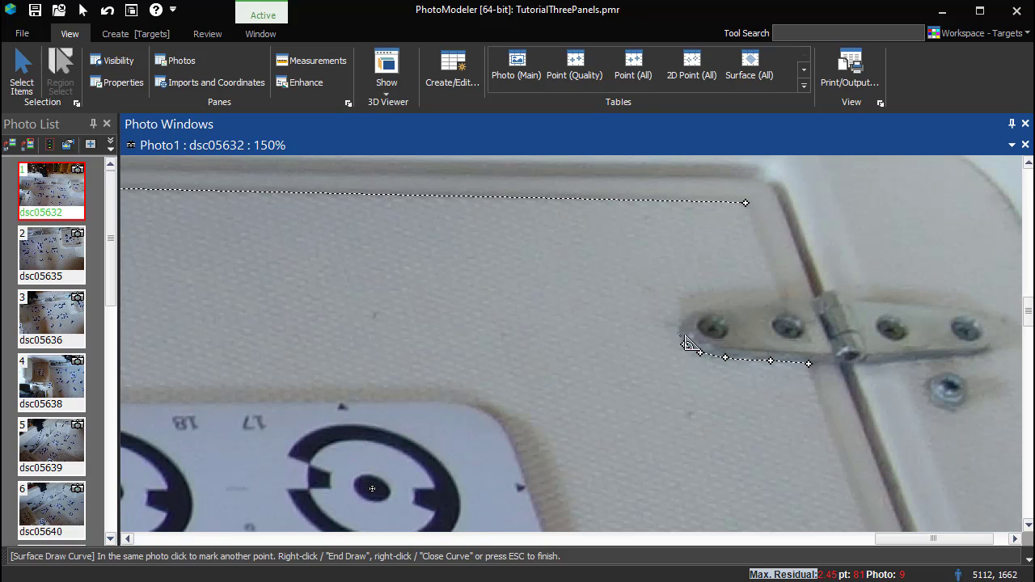
pyautogui.click(684, 345)
pyautogui.click(677, 329)
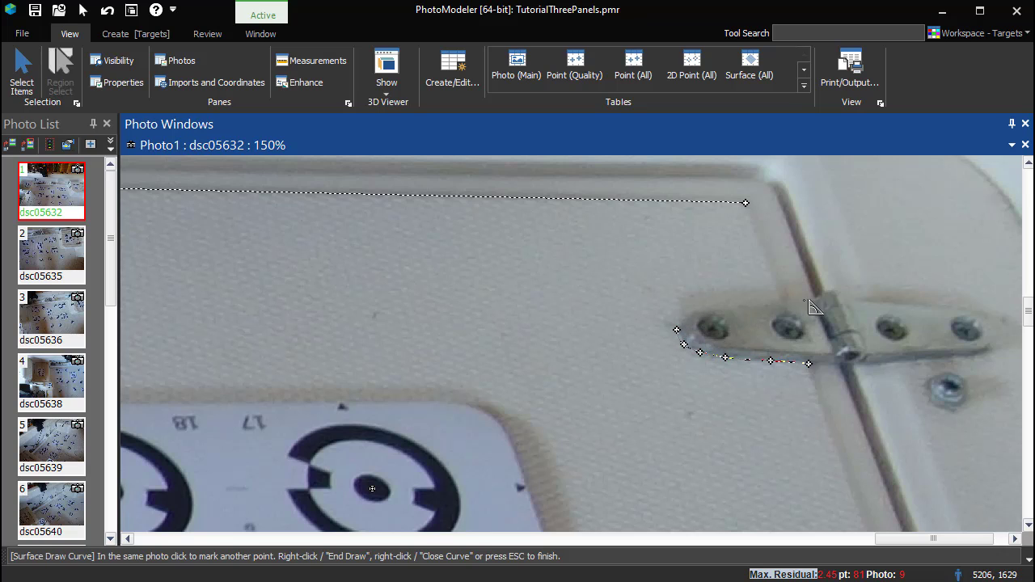
pyautogui.rightClick(692, 323)
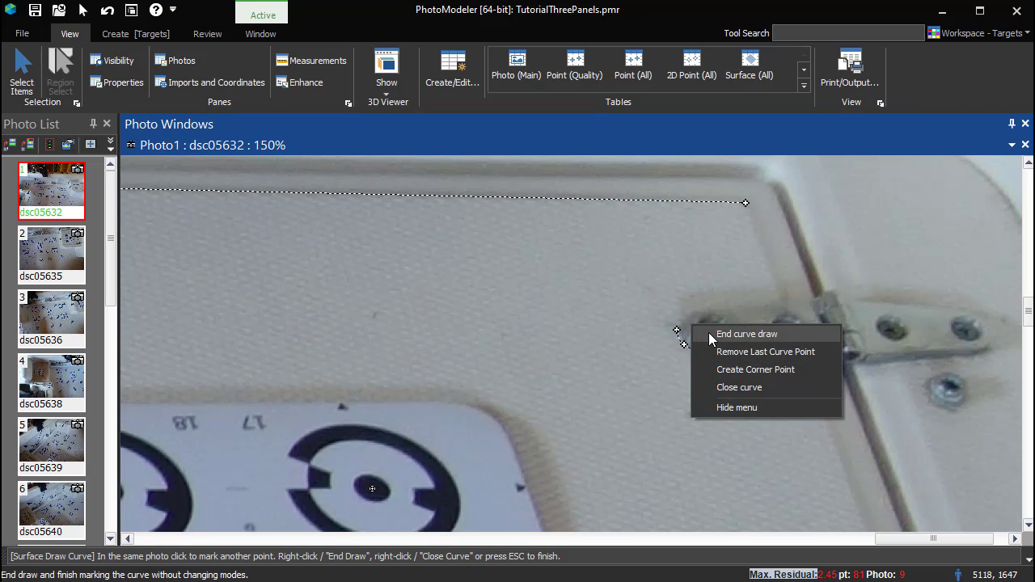
pyautogui.click(709, 332)
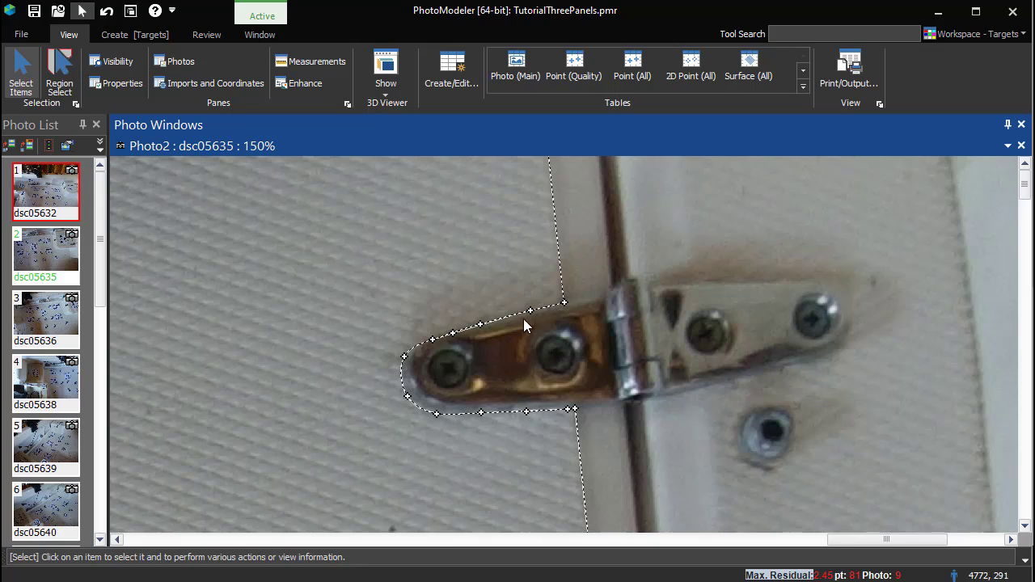
pyautogui.click(523, 326)
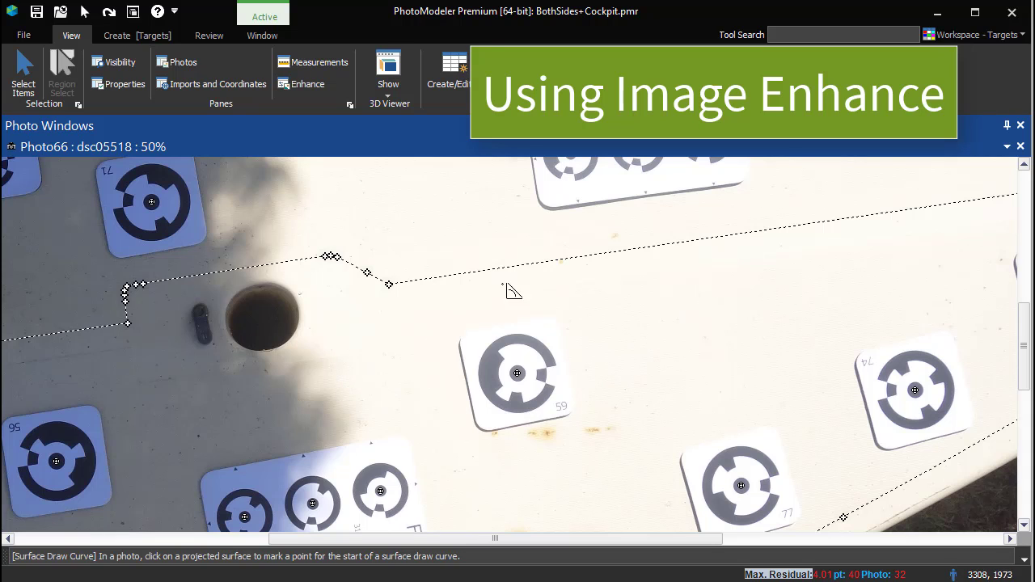
# Raise the gamma of photo dsc05518 to bring out the faint panel edge and start a surface-draw curve along the strip's lower edge
pyautogui.click(314, 85)
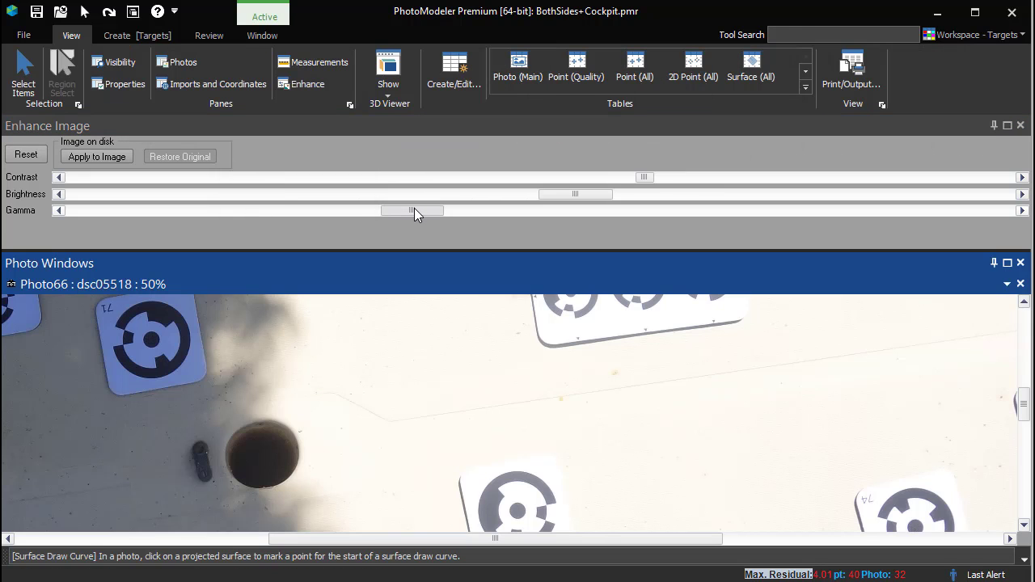
pyautogui.moveTo(415, 208); pyautogui.dragTo(773, 205)
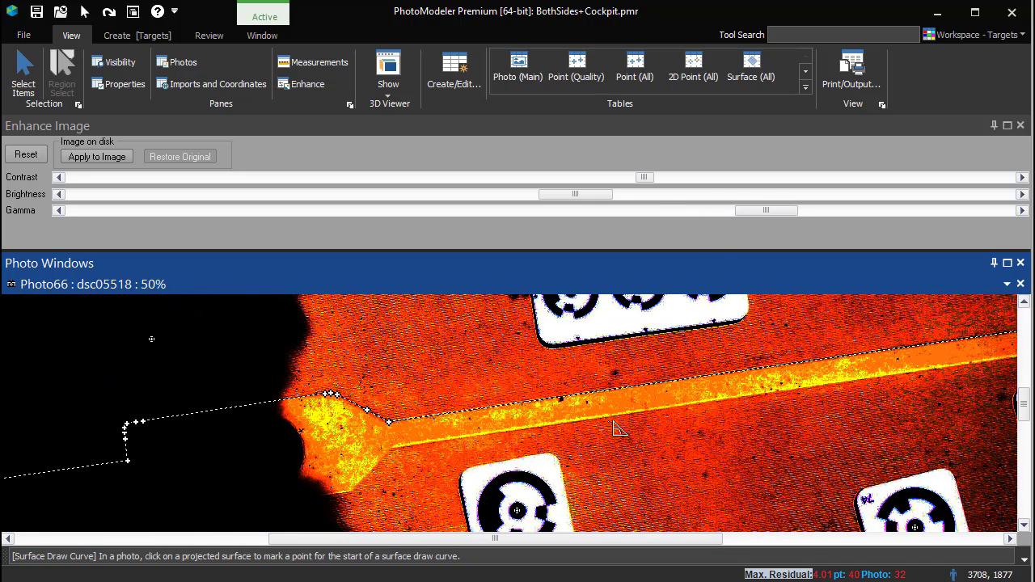
pyautogui.click(353, 491)
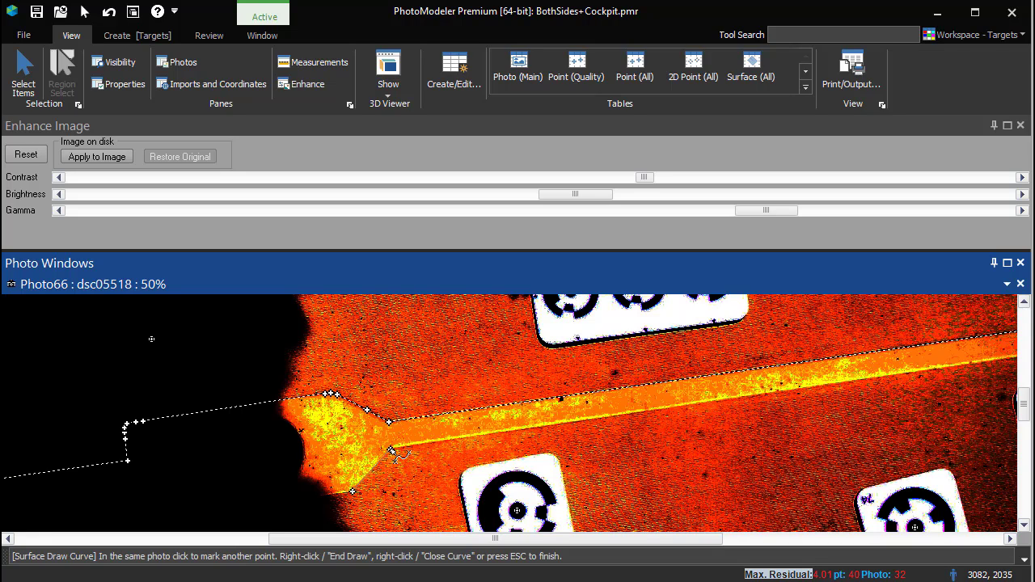
pyautogui.rightClick(390, 449)
pyautogui.click(445, 495)
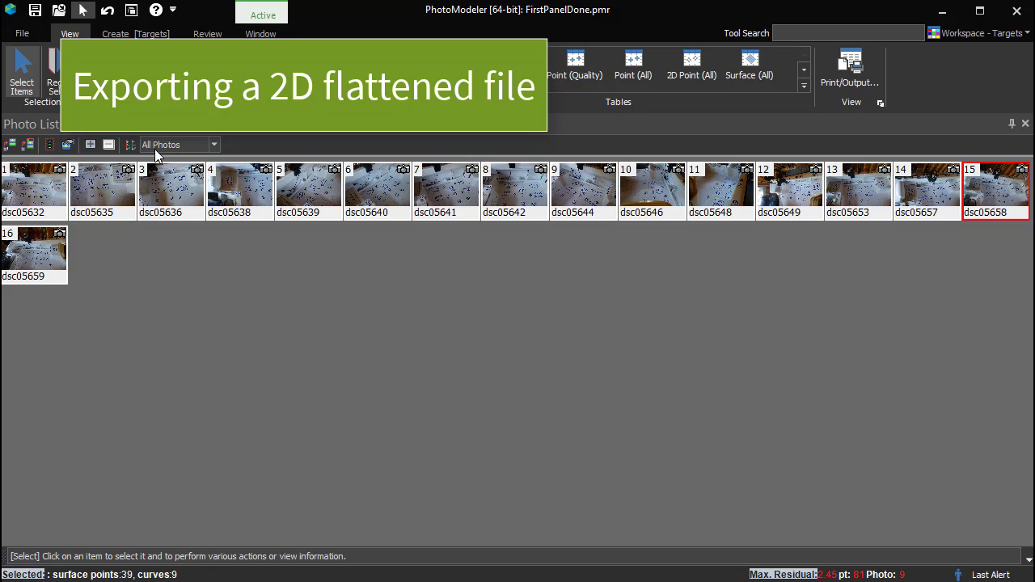
# Start a model export of the FirstPanelDone project and set its format to 2D DXF (.dxf)
pyautogui.click(23, 33)
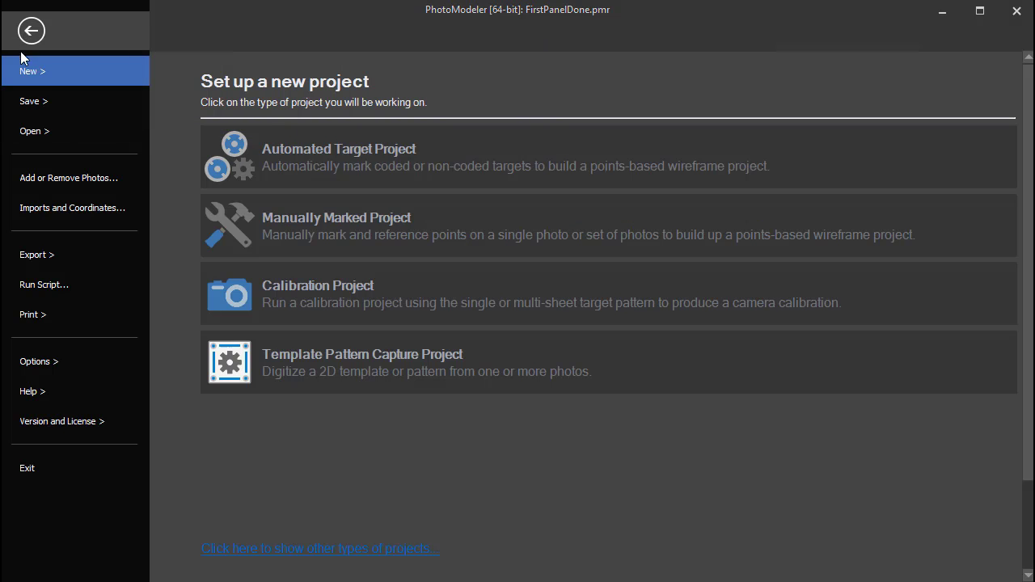
pyautogui.click(39, 265)
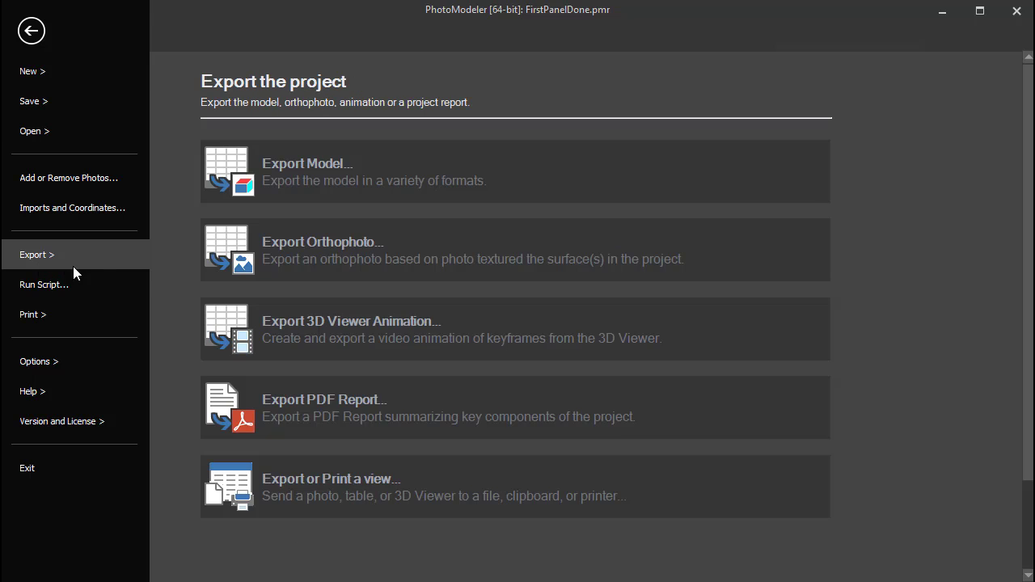
pyautogui.click(338, 170)
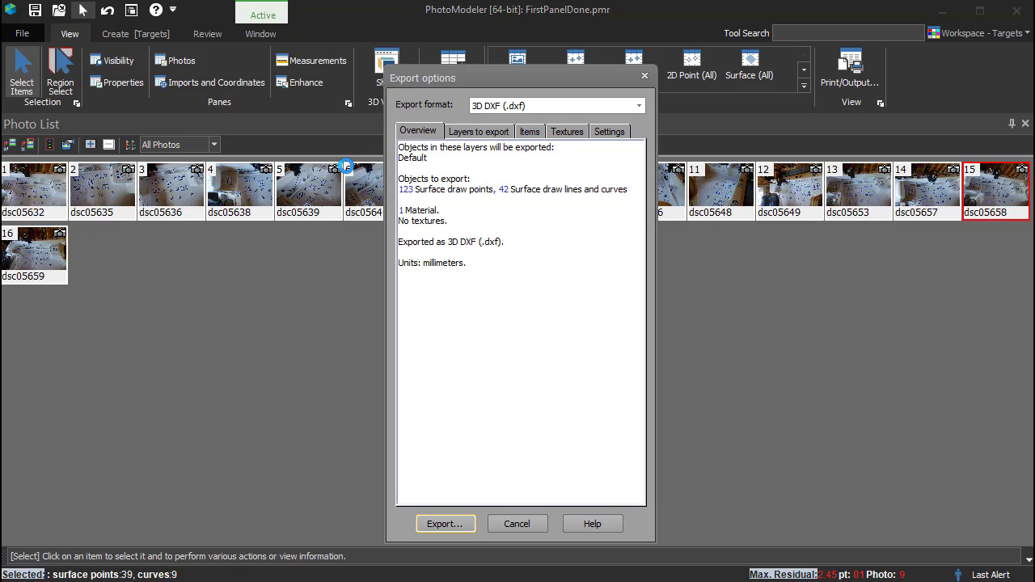
pyautogui.click(518, 108)
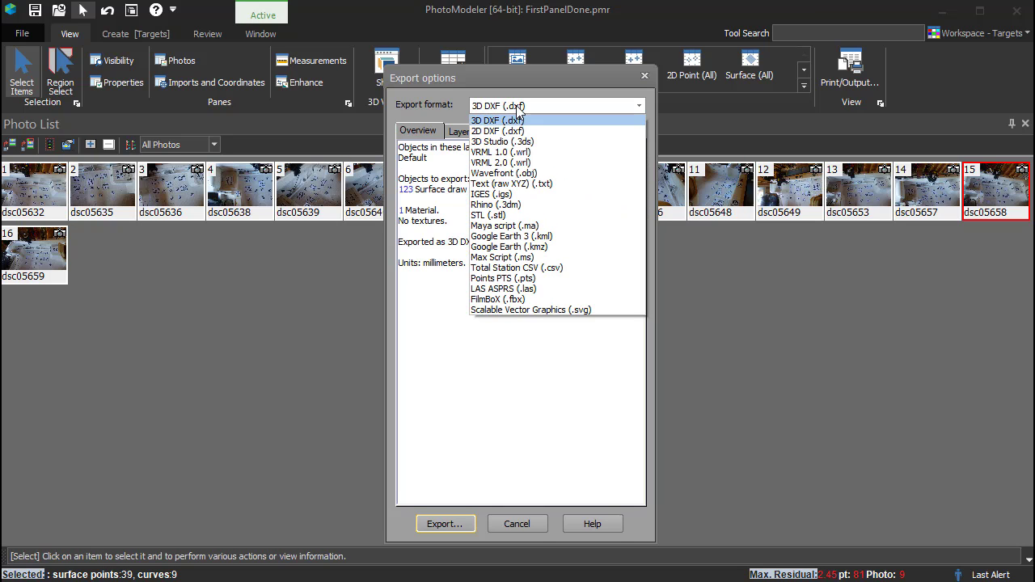
pyautogui.click(505, 131)
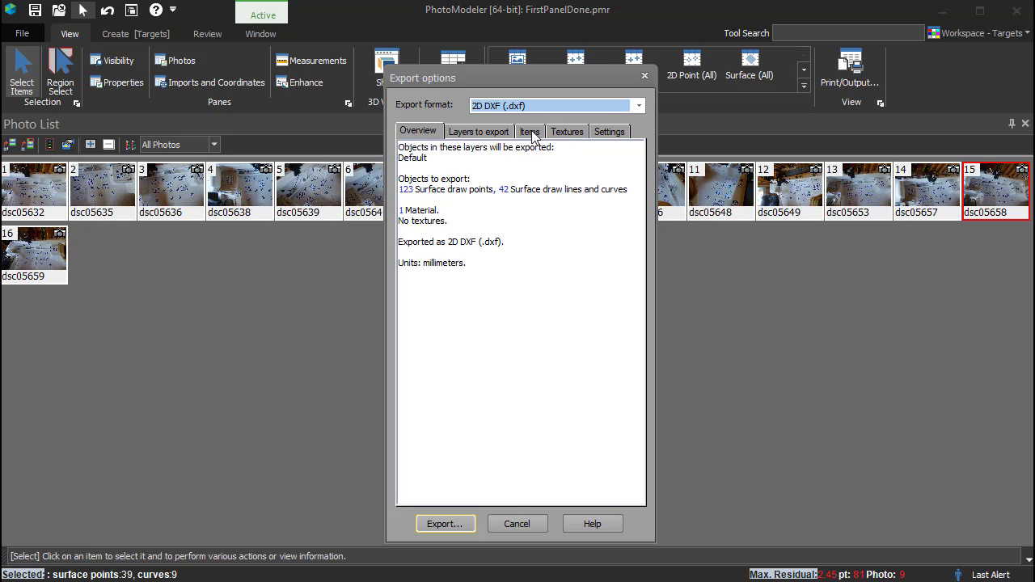
# Exclude the surface draw points from the export items, keeping only the surface draw lines and curves
pyautogui.click(532, 133)
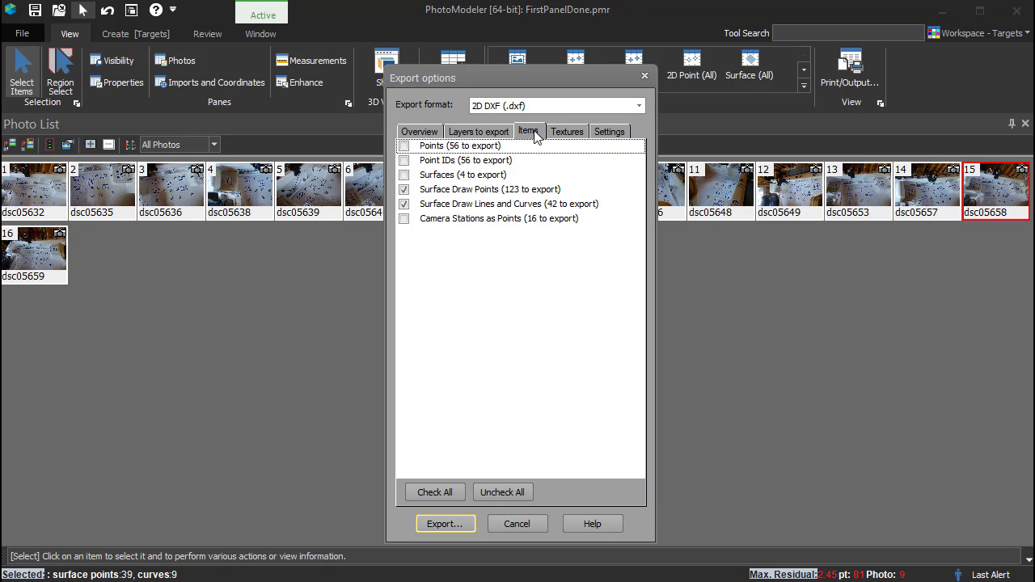
pyautogui.click(404, 204)
pyautogui.click(406, 195)
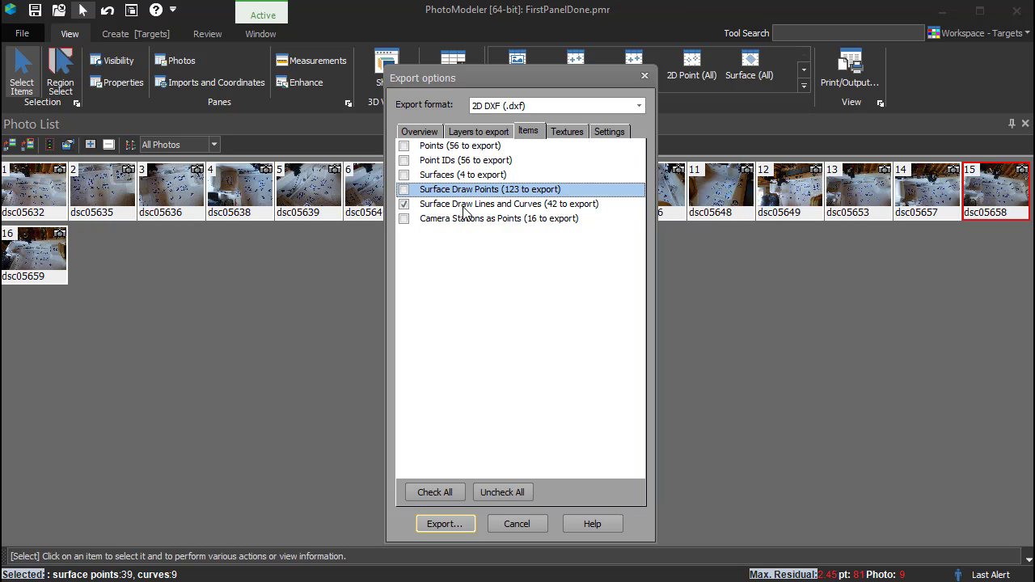
# Export the curves as NURBS flattened to the XY plane in a file named ThreePanels, and dismiss the flatten report
pyautogui.click(610, 132)
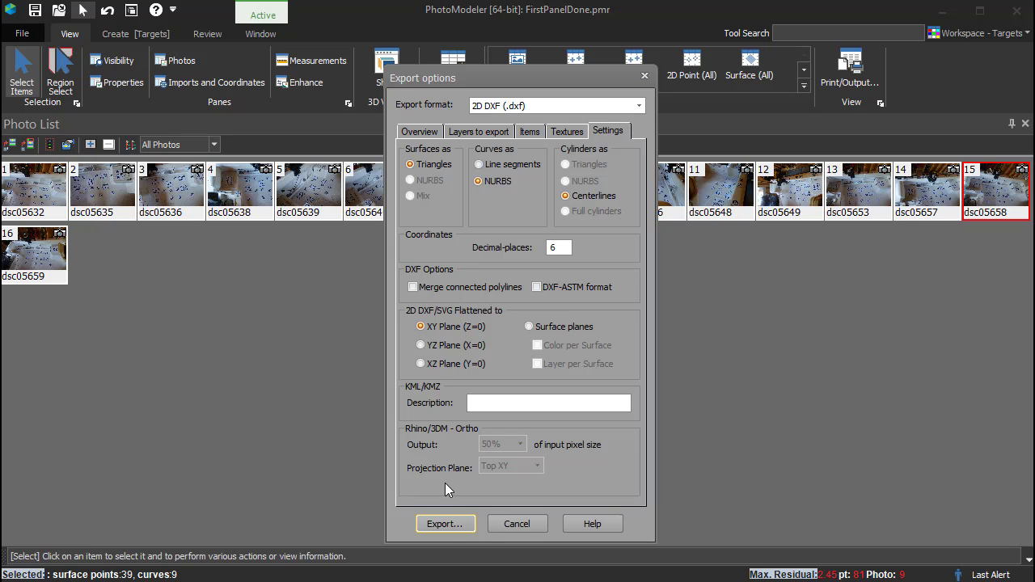
pyautogui.click(443, 525)
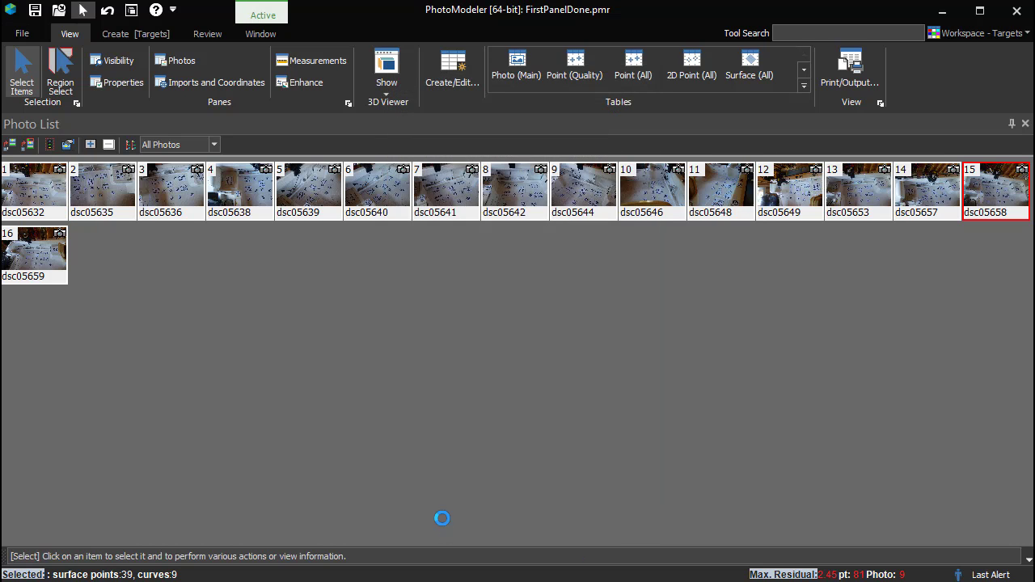
pyautogui.write('ThreePanels')
pyautogui.press('Return')
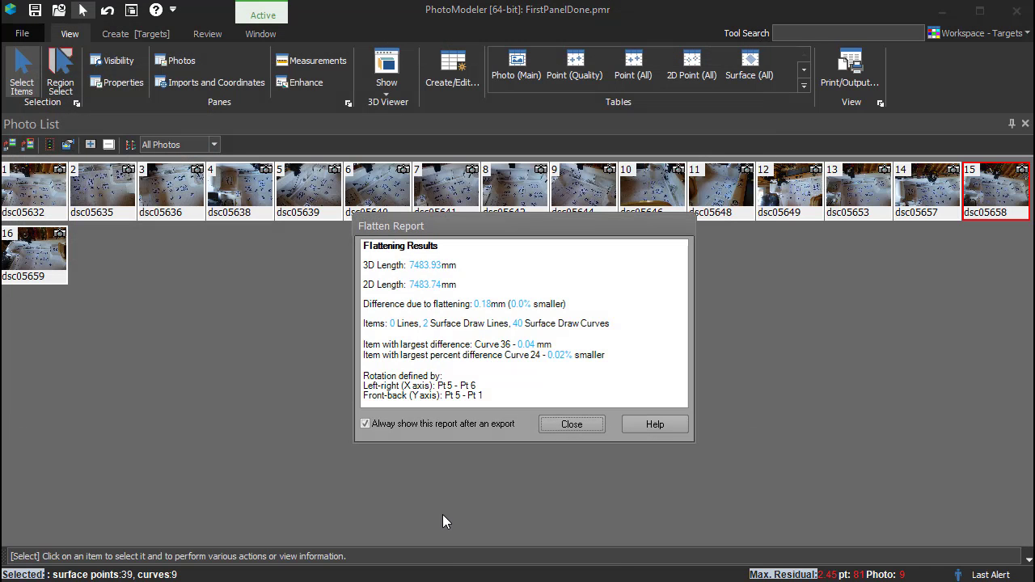
pyautogui.click(570, 424)
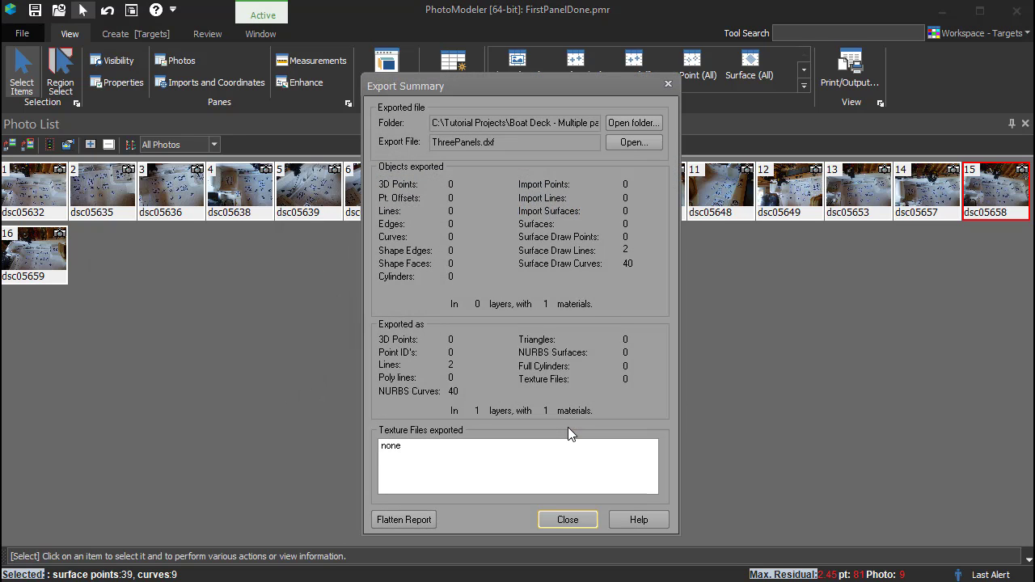
# Open the exported ThreePanels.dxf in the external viewer and examine the flattened panel outlines
pyautogui.click(632, 144)
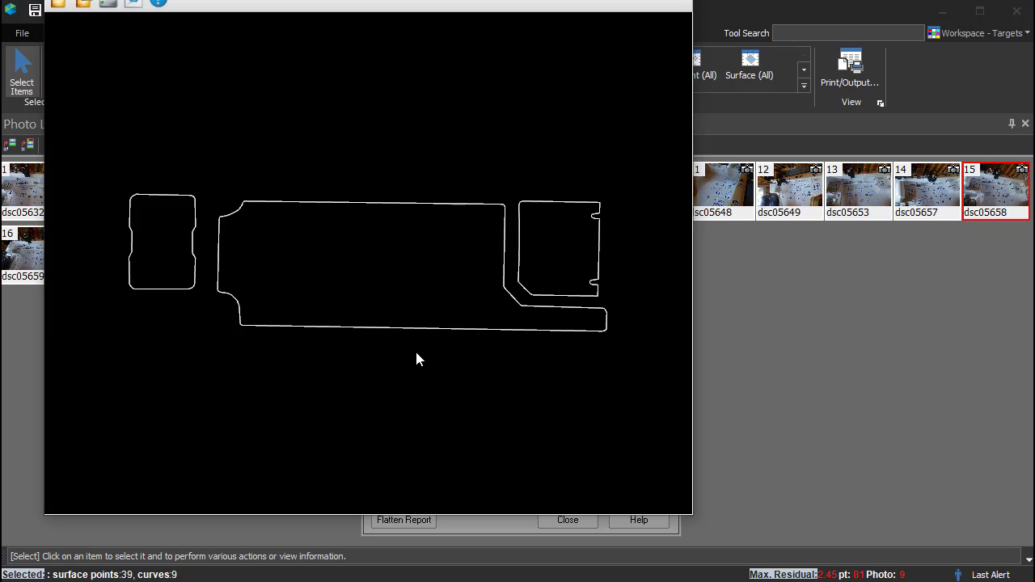
pyautogui.moveTo(412, 353); pyautogui.dragTo(401, 105)
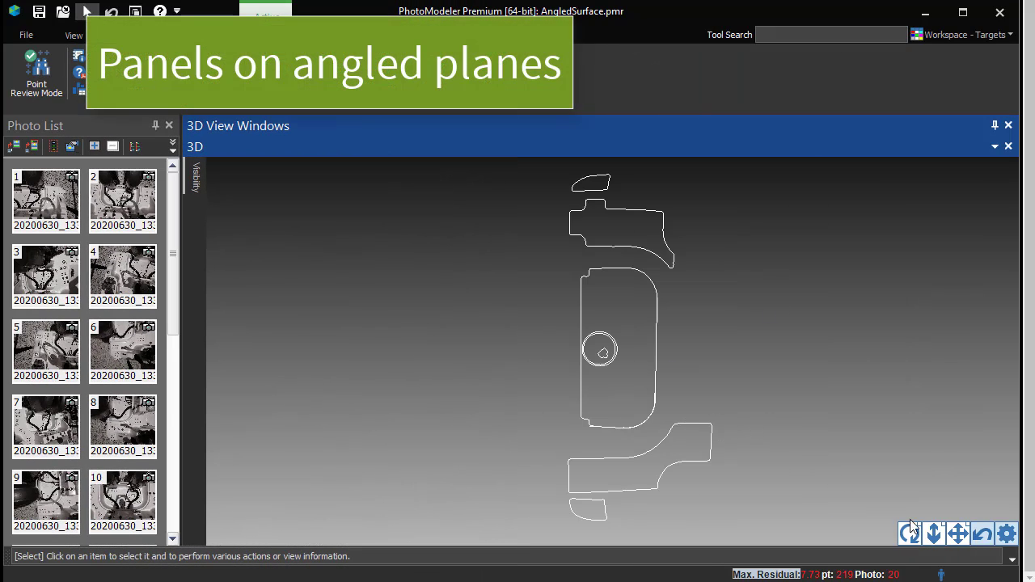
# View the AngledSurface panel outlines edge-on to examine their differing planes, and start a model export of the project
pyautogui.moveTo(910, 530); pyautogui.dragTo(909, 533)
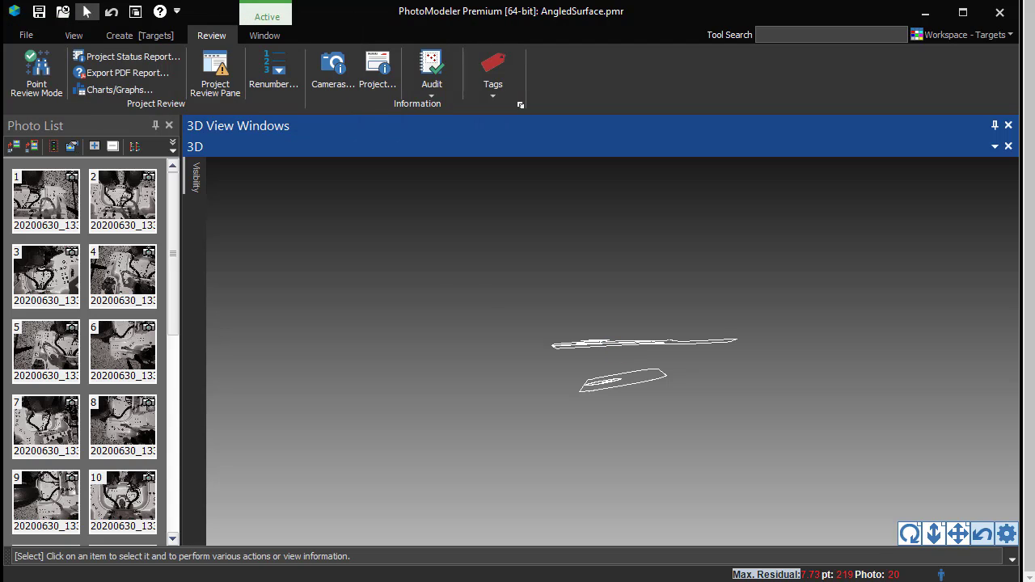
pyautogui.moveTo(934, 534); pyautogui.dragTo(935, 534)
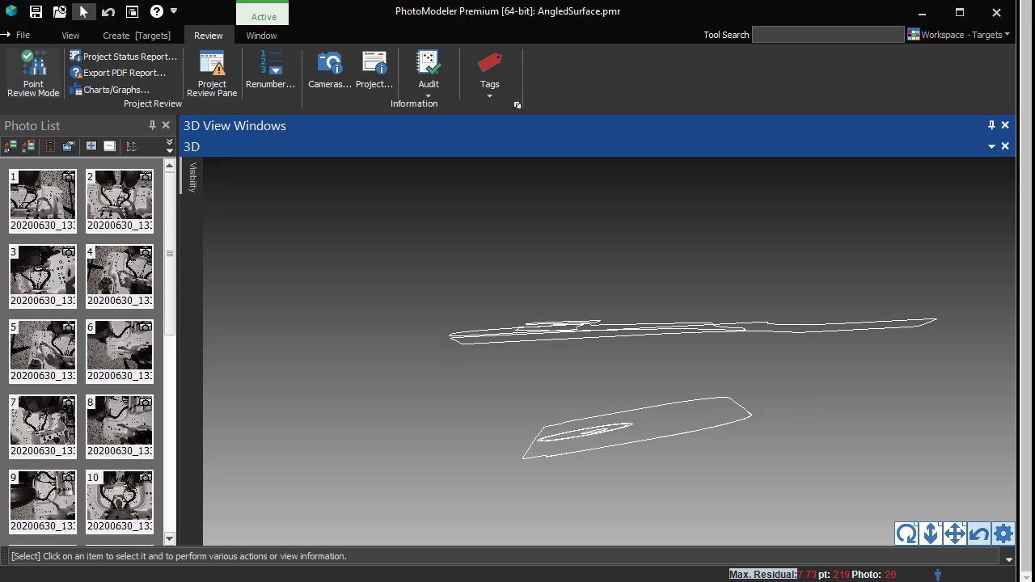
pyautogui.click(22, 34)
pyautogui.click(86, 252)
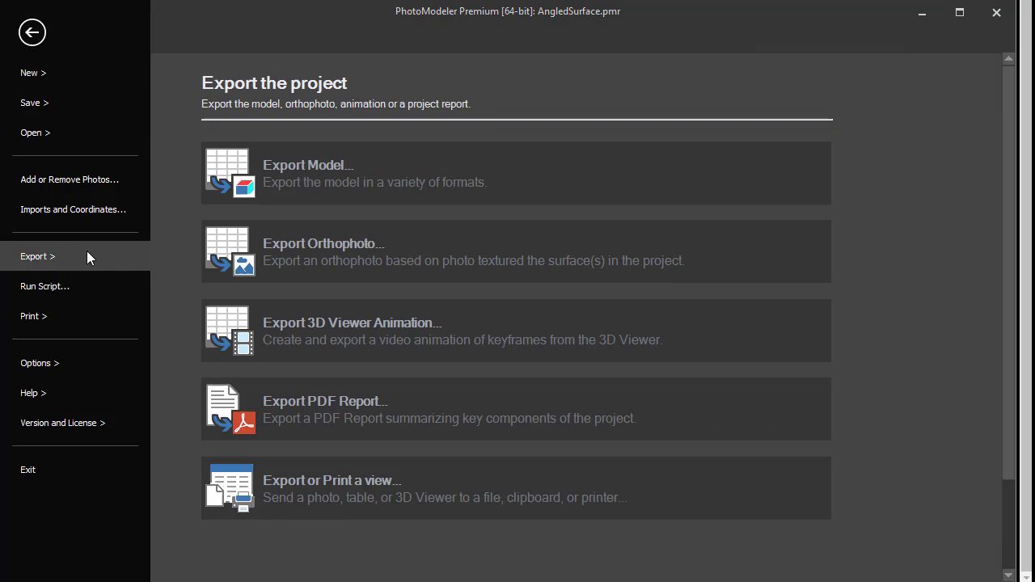
pyautogui.click(315, 179)
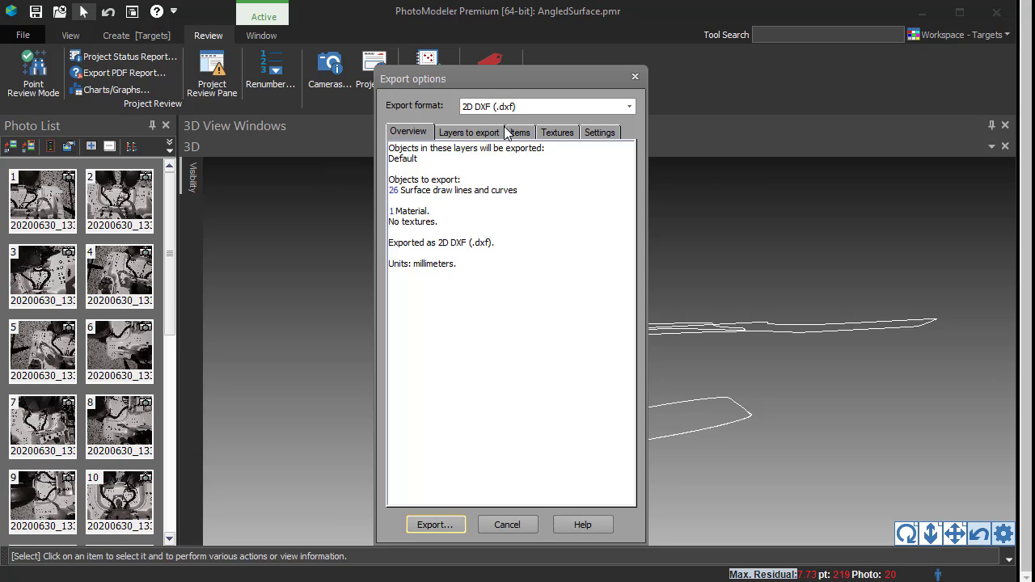
# Export the curves as NURBS in 2D DXF file AngledSurface, flattened to surface planes with color and layer per surface
pyautogui.click(593, 134)
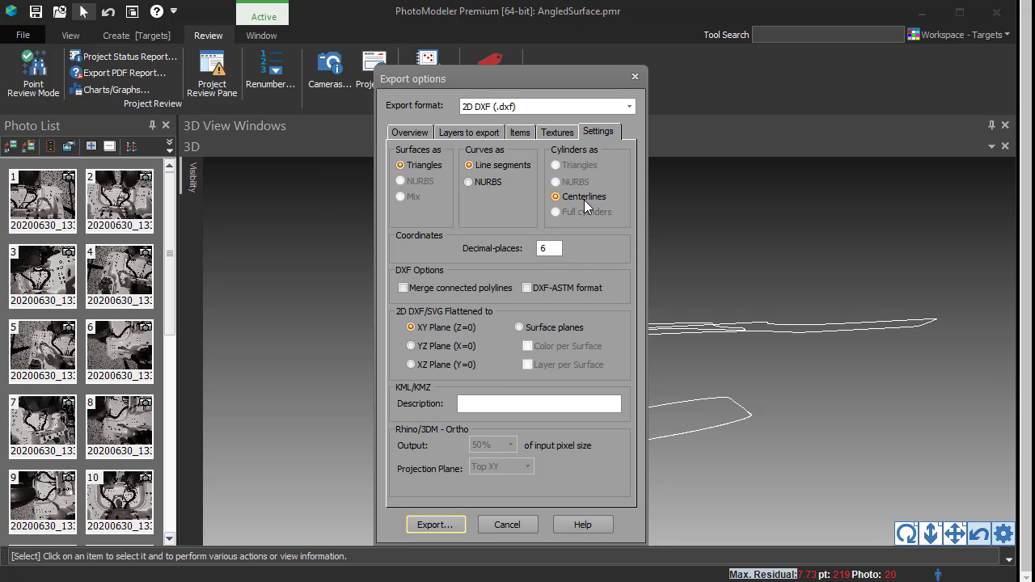
pyautogui.click(521, 330)
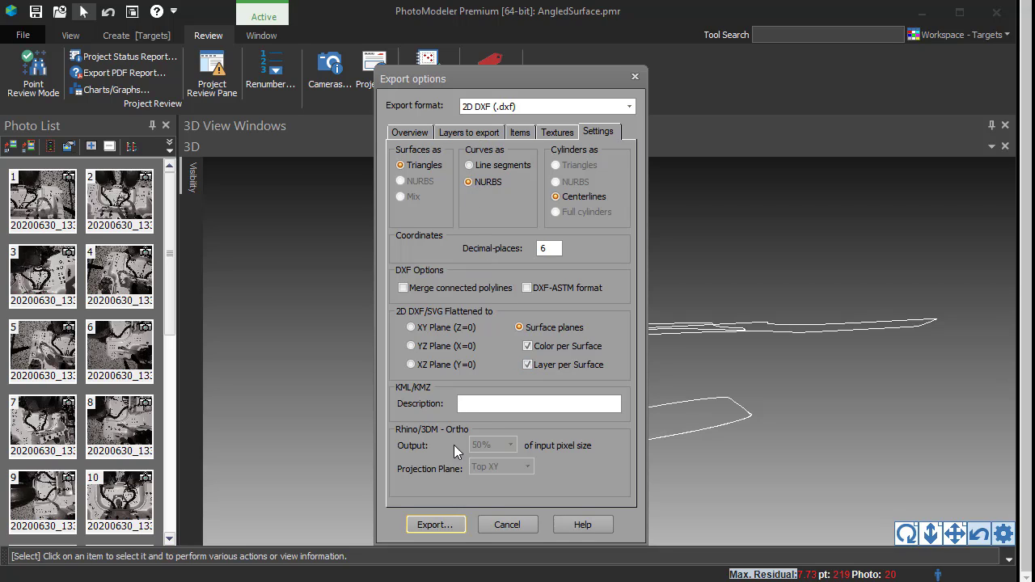
pyautogui.click(435, 525)
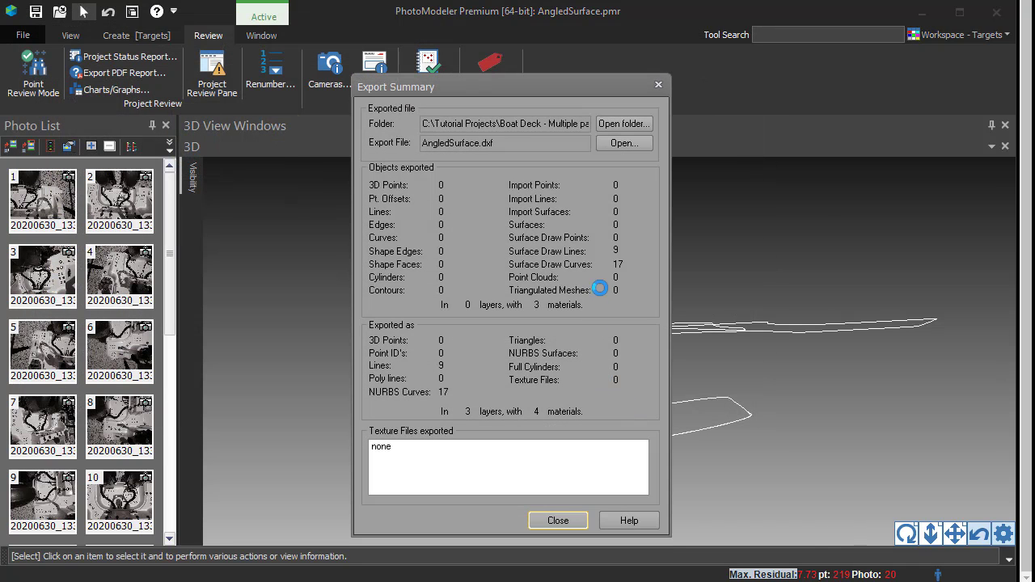
# Open the exported AngledSurface.dxf in the external viewer and examine the color-coded flattened panels
pyautogui.click(622, 145)
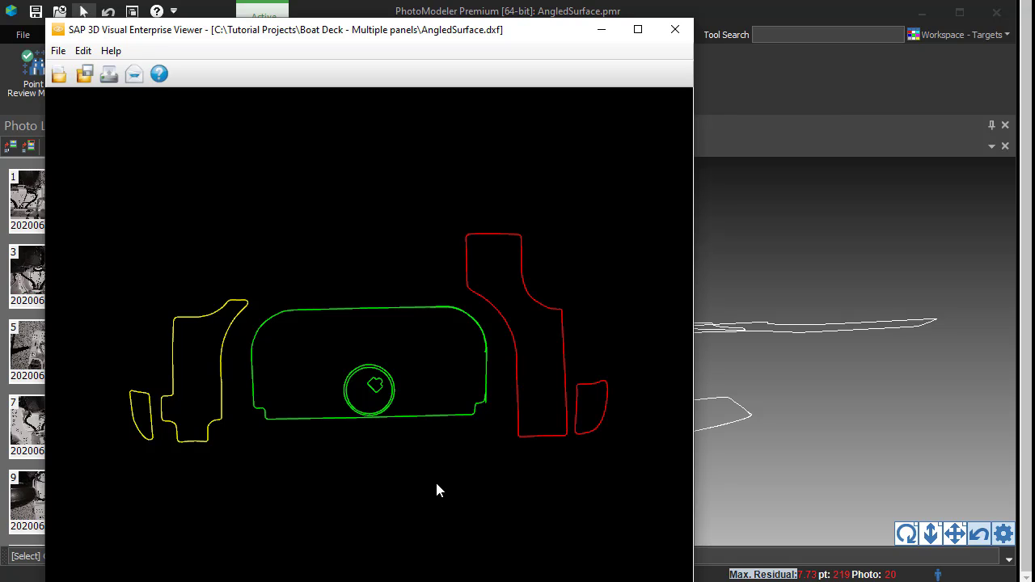
pyautogui.moveTo(436, 488)
pyautogui.mouseDown()
pyautogui.moveTo(422, 221)
pyautogui.moveTo(427, 484)
pyautogui.mouseUp()
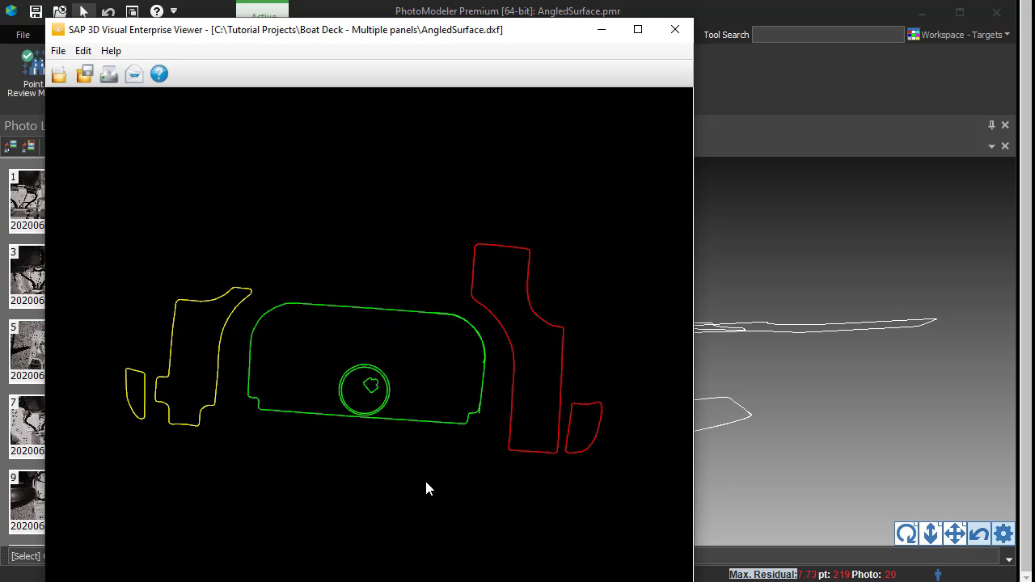